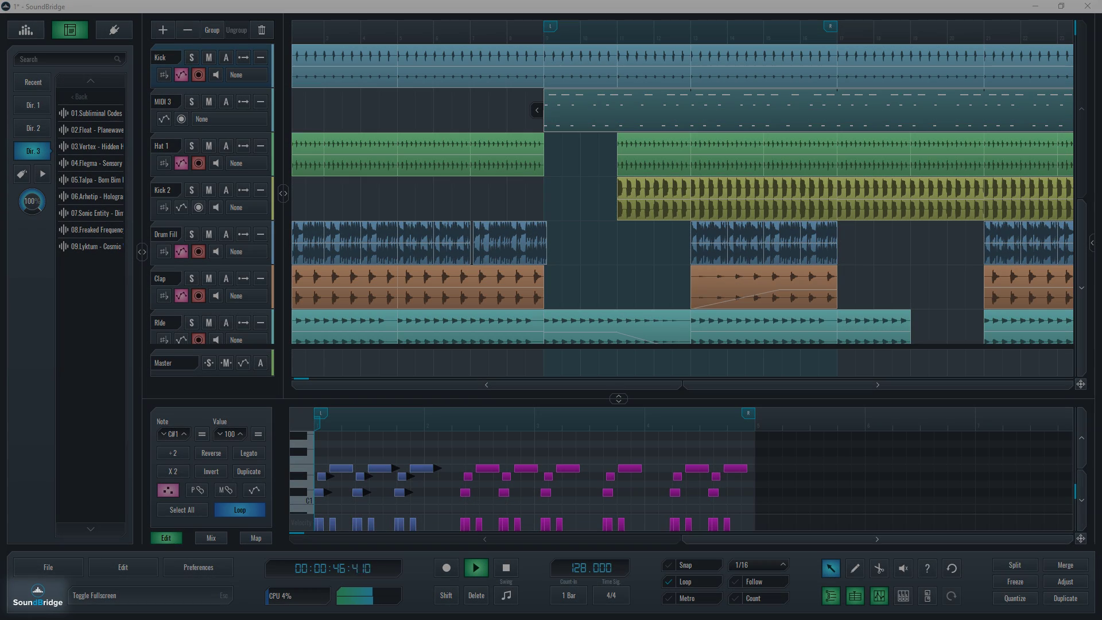
# - Look at the Freeze Tracks settings, trying the New Track and In Place bounce targets, and dismiss them
pyautogui.press('Escape')
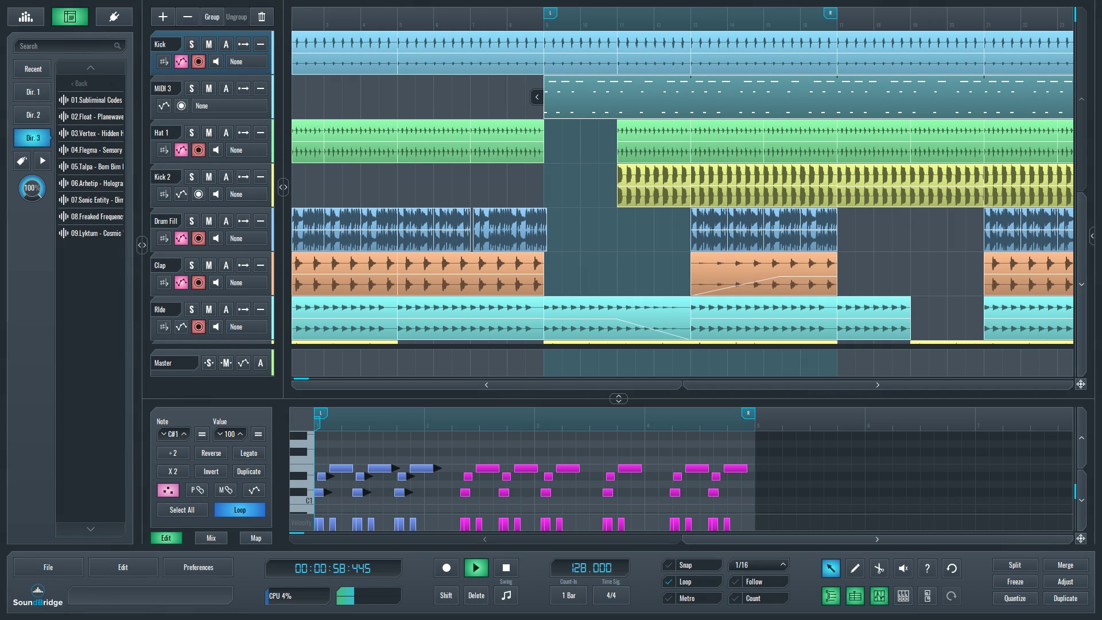
pyautogui.click(74, 574)
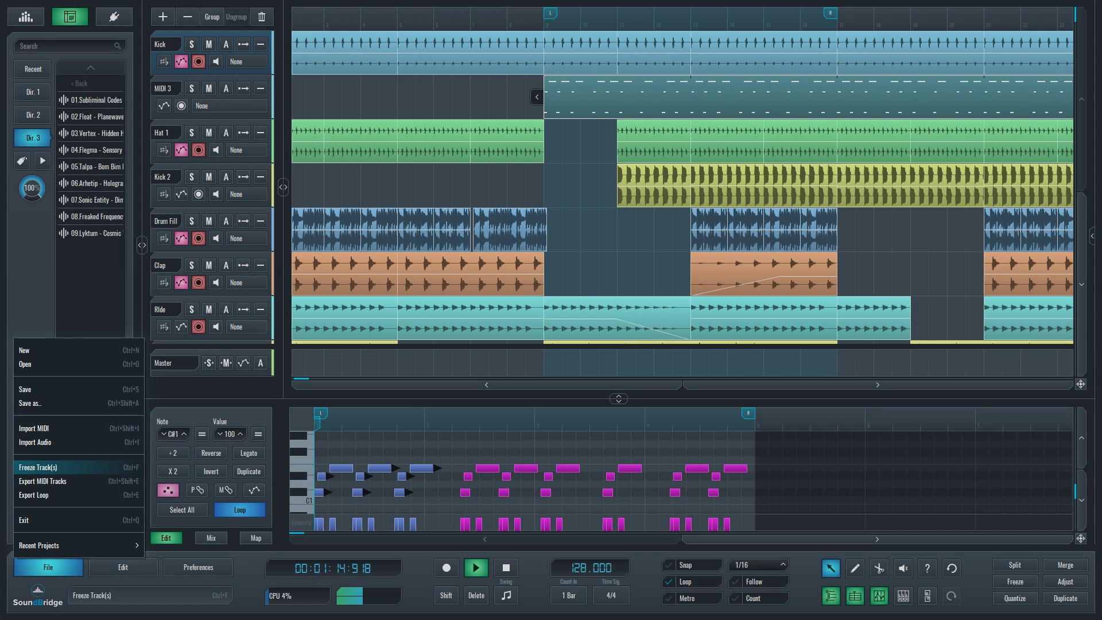
pyautogui.click(38, 467)
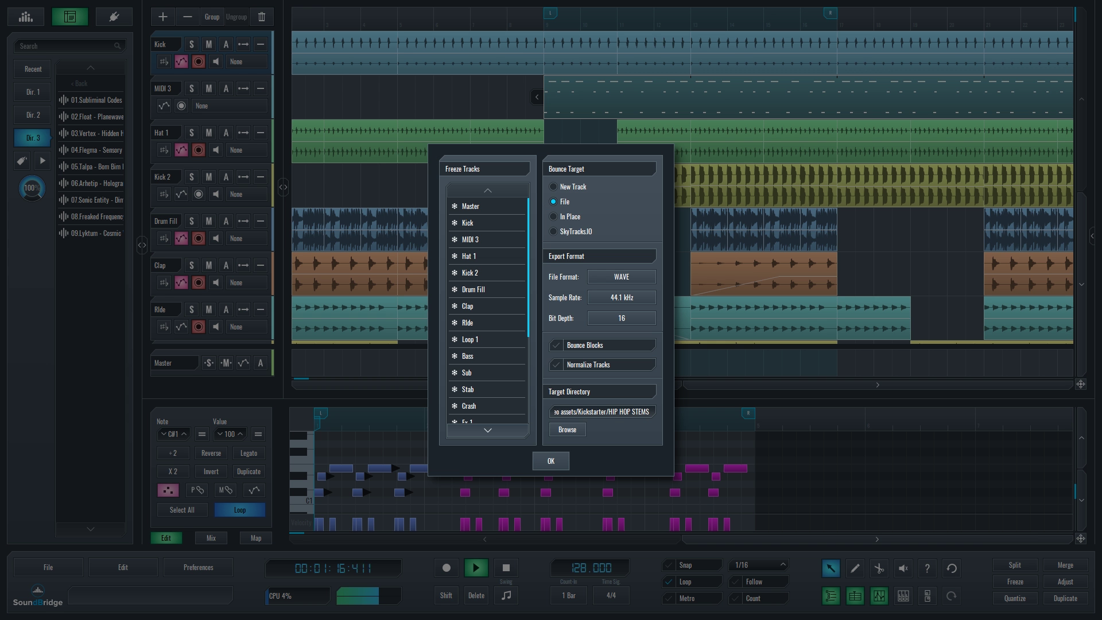
pyautogui.click(554, 186)
pyautogui.click(555, 217)
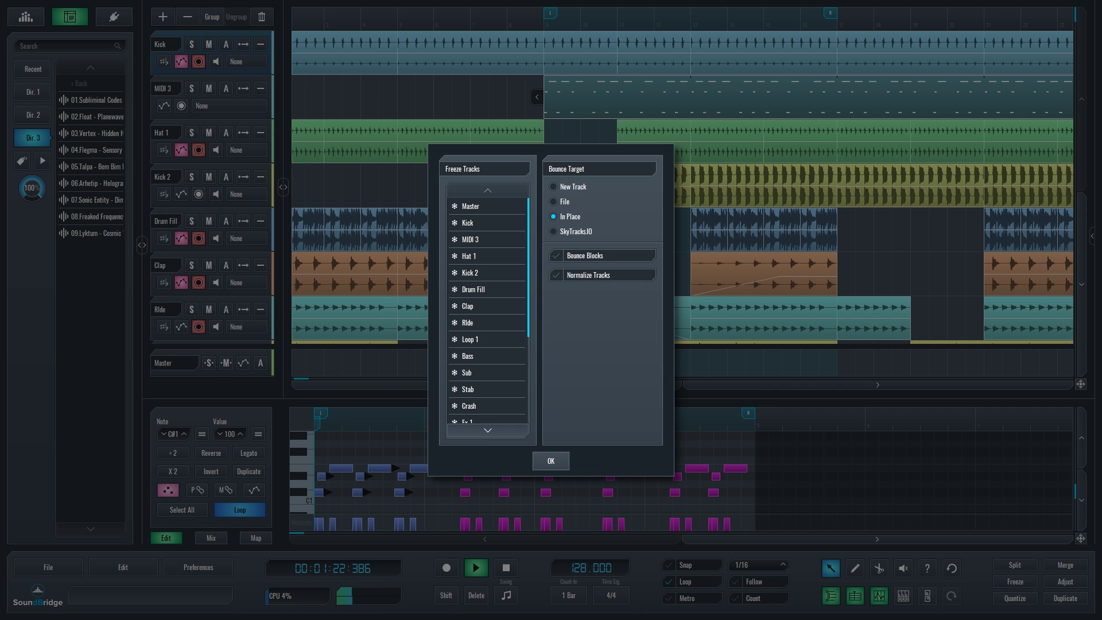
pyautogui.click(752, 267)
# - View the list of recent projects
pyautogui.click(49, 567)
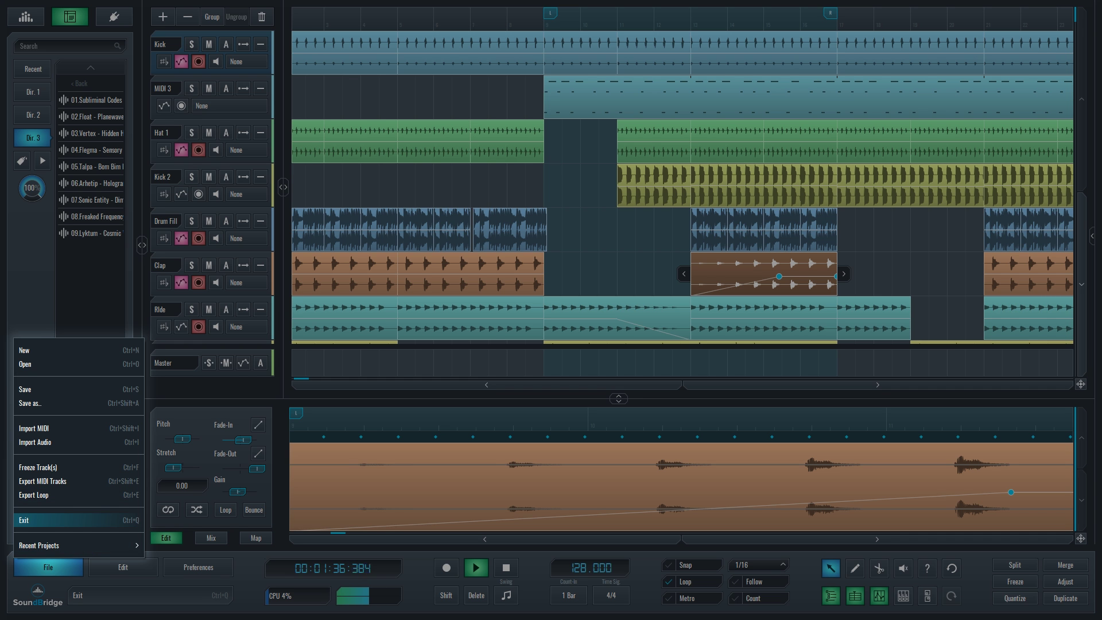
pyautogui.moveTo(79, 546)
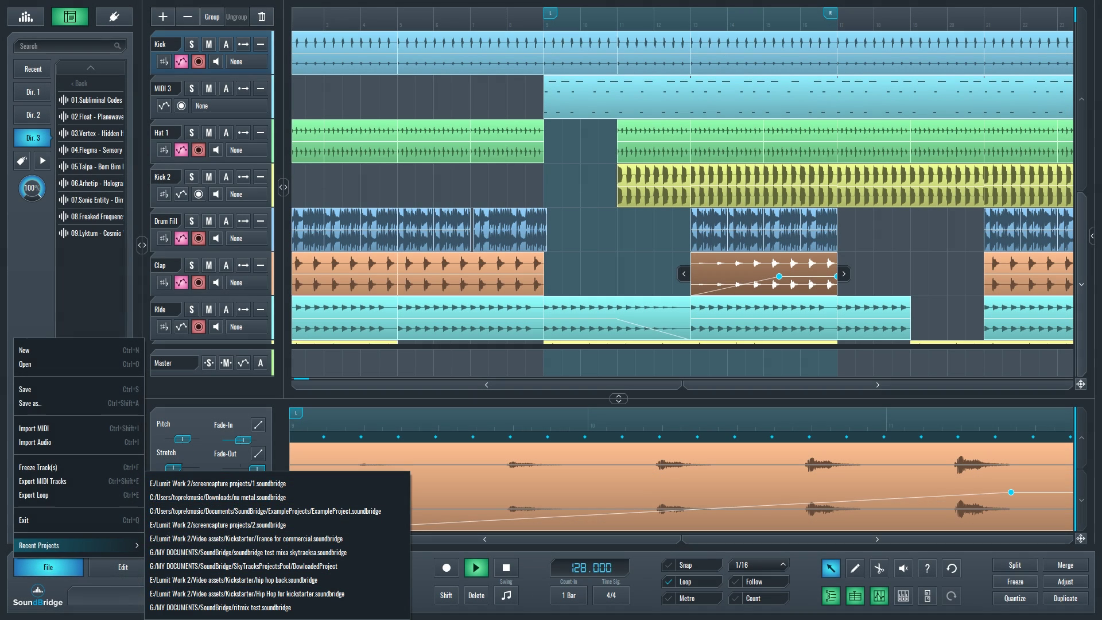
pyautogui.click(92, 232)
# - Copy the selected block on the Clap track
pyautogui.click(123, 568)
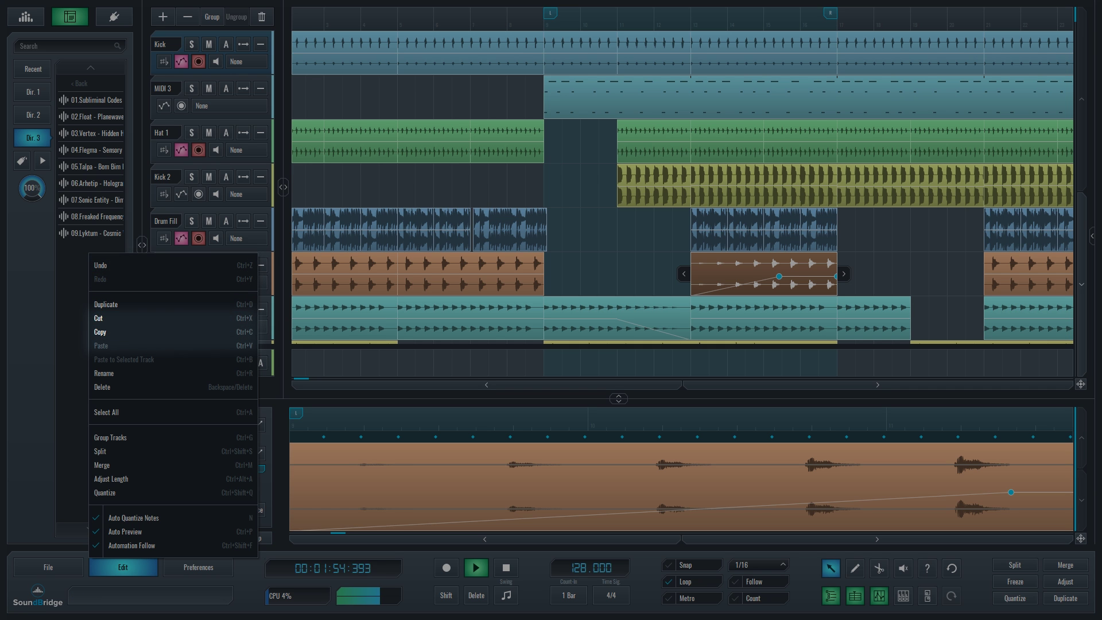
pyautogui.press('Escape')
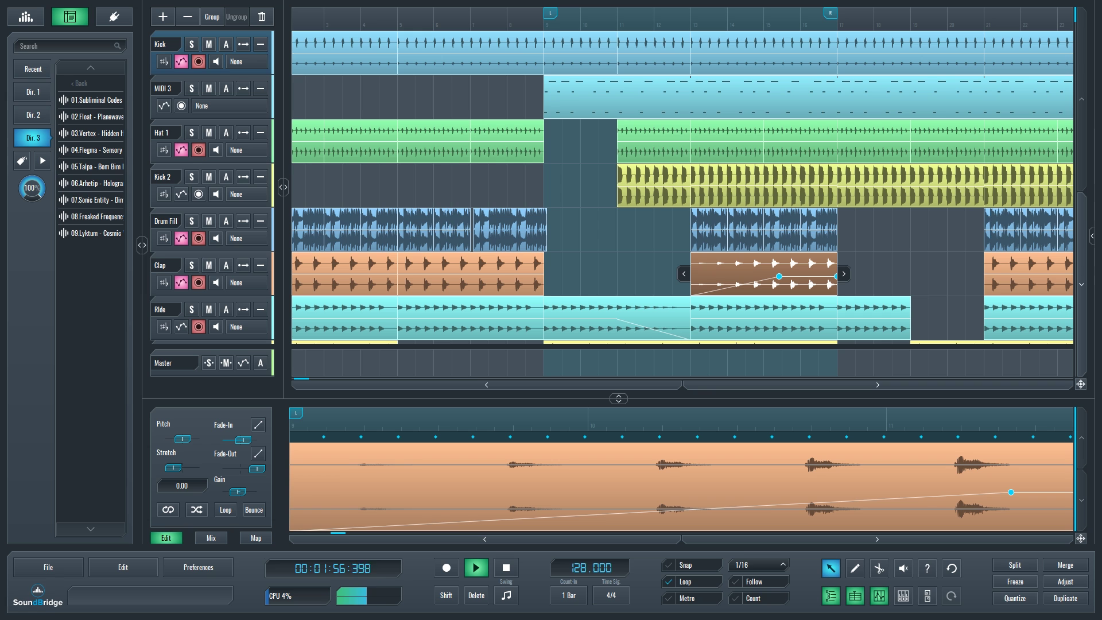
pyautogui.click(123, 568)
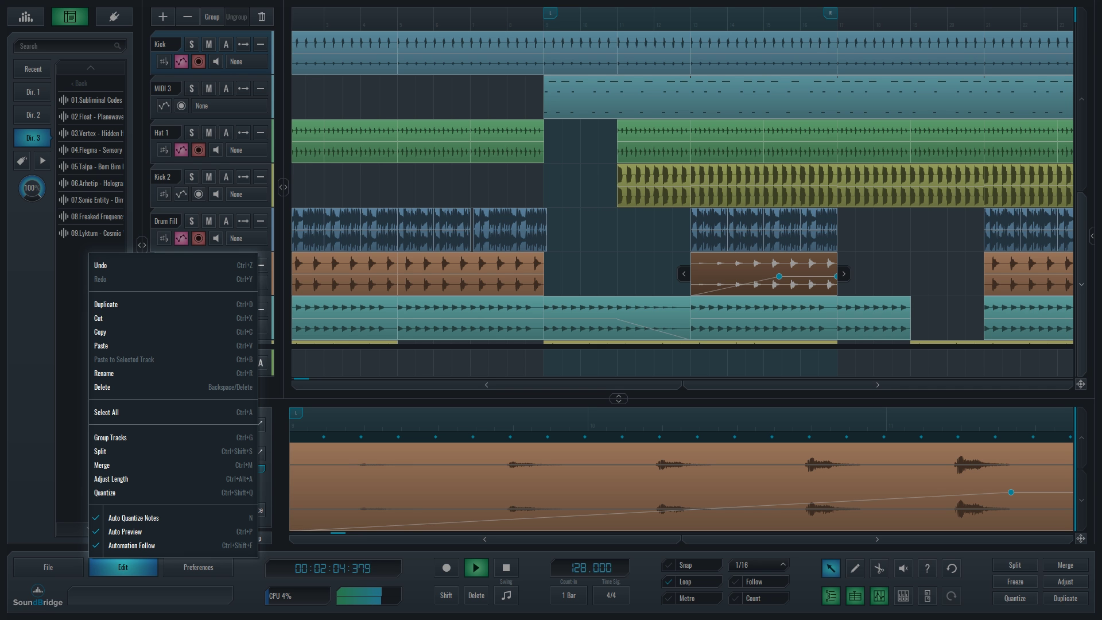
# - Clear the Clap block selection and select all tracks in the project
pyautogui.click(764, 275)
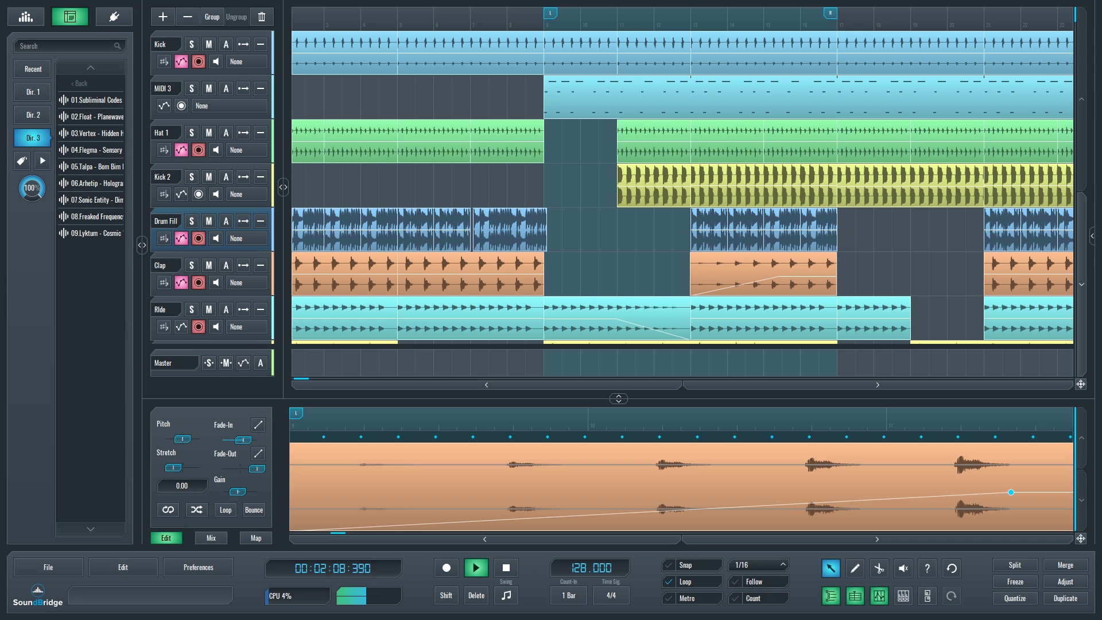
pyautogui.click(123, 567)
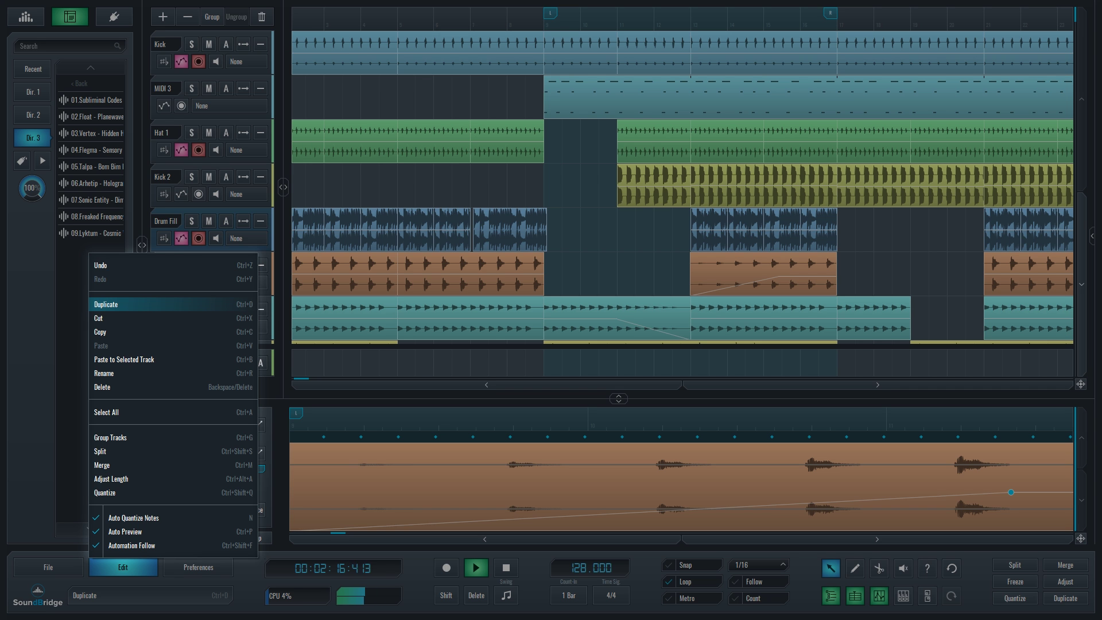
pyautogui.click(107, 412)
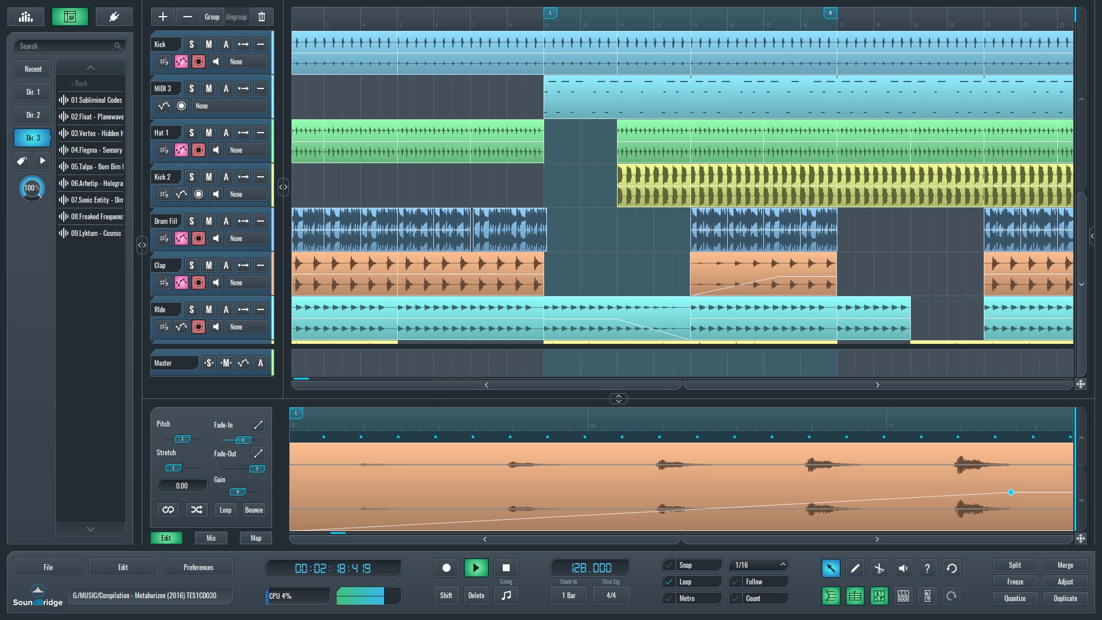
# - Merge the first two blocks of the middle Drum Fill section and move the merged block one bar earlier
pyautogui.click(510, 230)
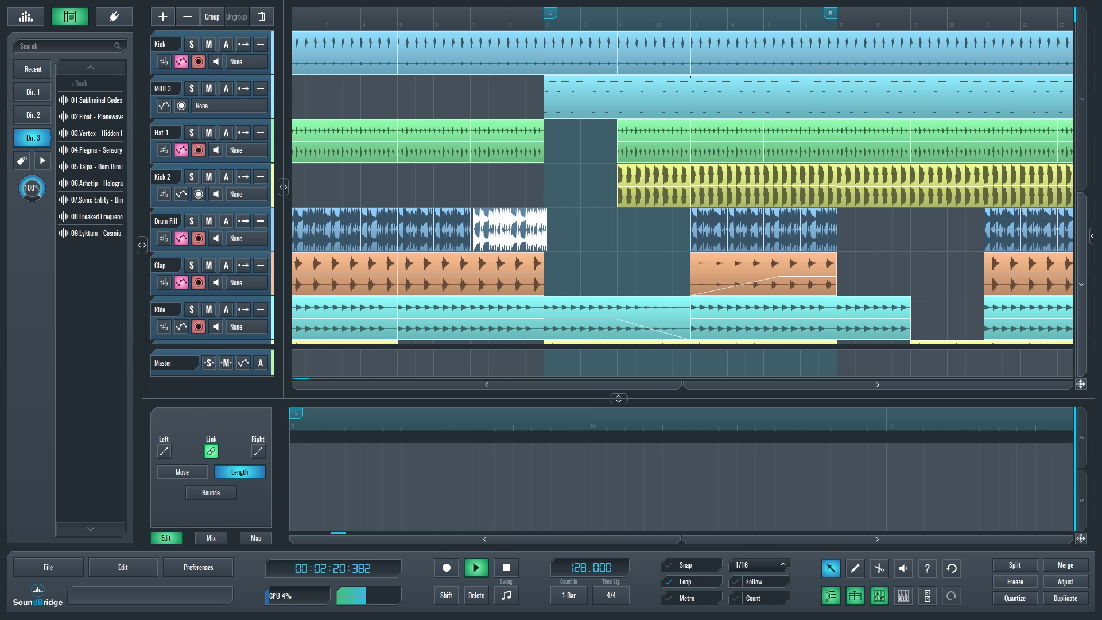
pyautogui.click(123, 568)
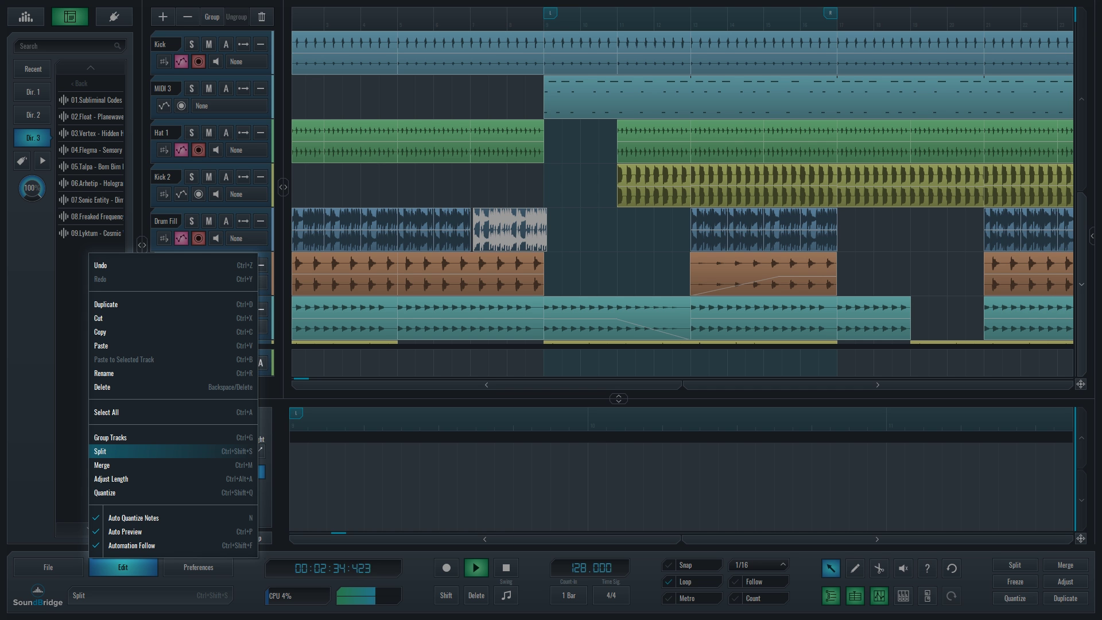
pyautogui.click(665, 217)
pyautogui.moveTo(666, 217); pyautogui.dragTo(758, 232)
pyautogui.click(123, 567)
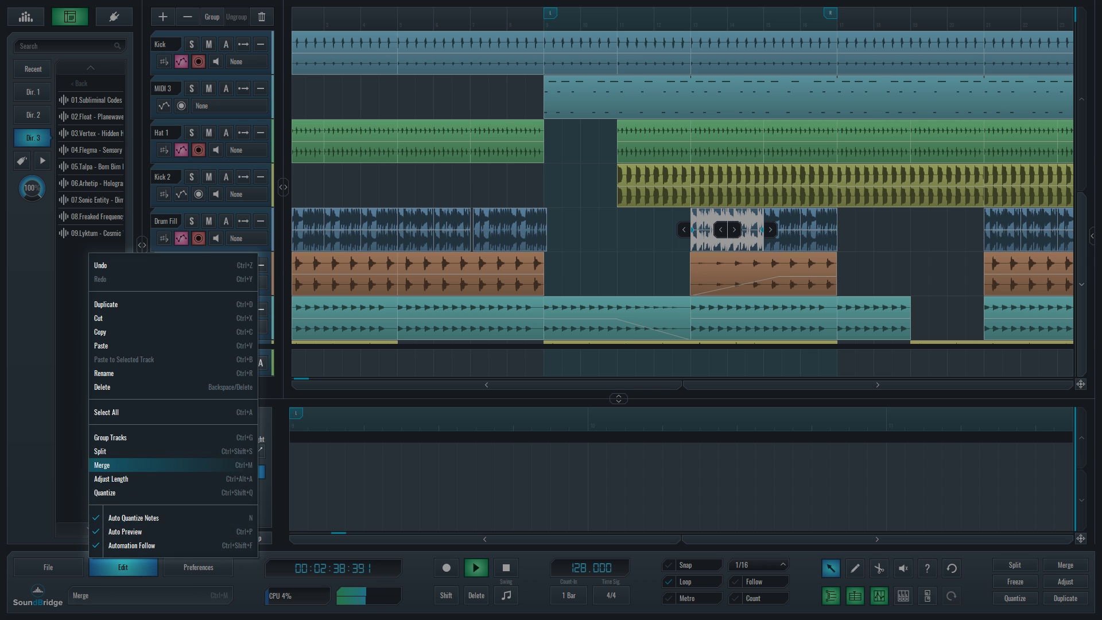
pyautogui.click(114, 466)
pyautogui.moveTo(728, 230); pyautogui.dragTo(690, 230)
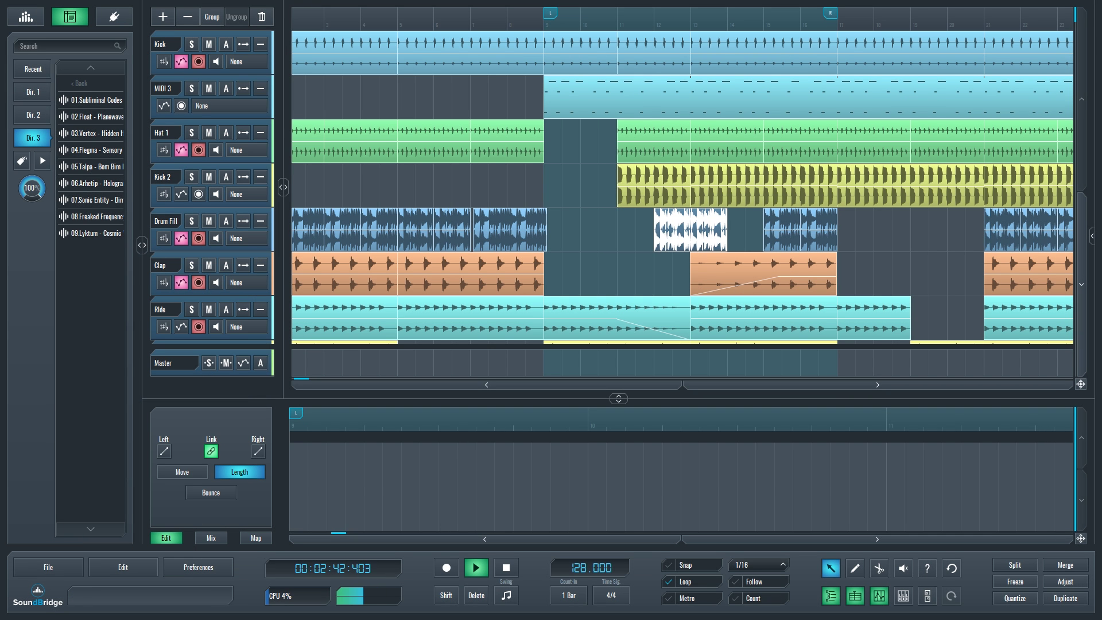
# - Open the MIDI 3 block for editing and apply Adjust Length to its first group of notes
pyautogui.click(631, 98)
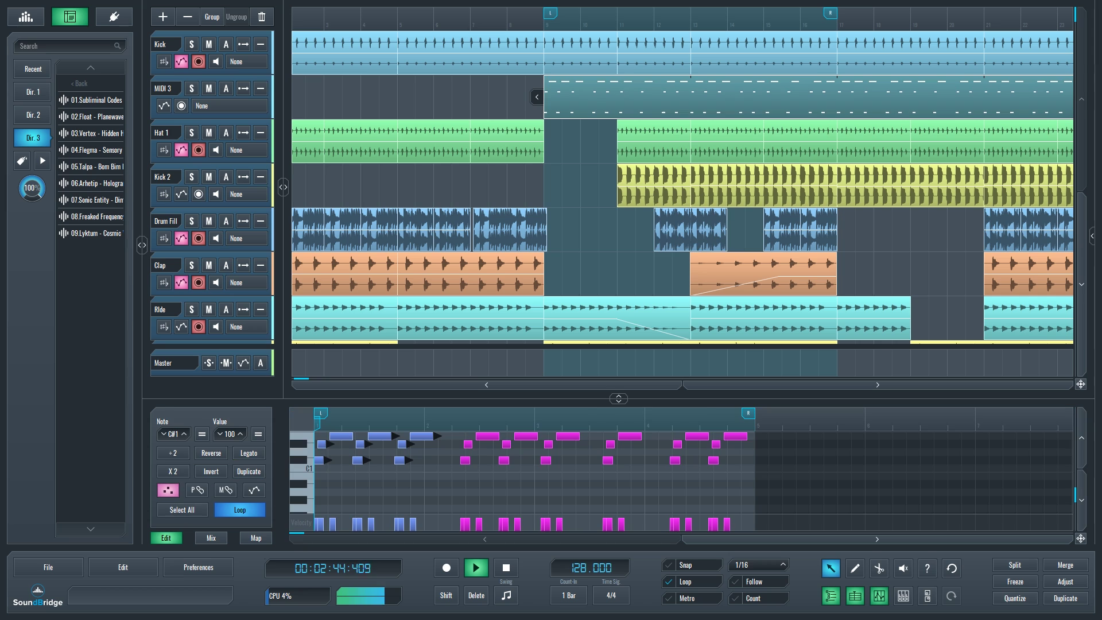
pyautogui.click(123, 568)
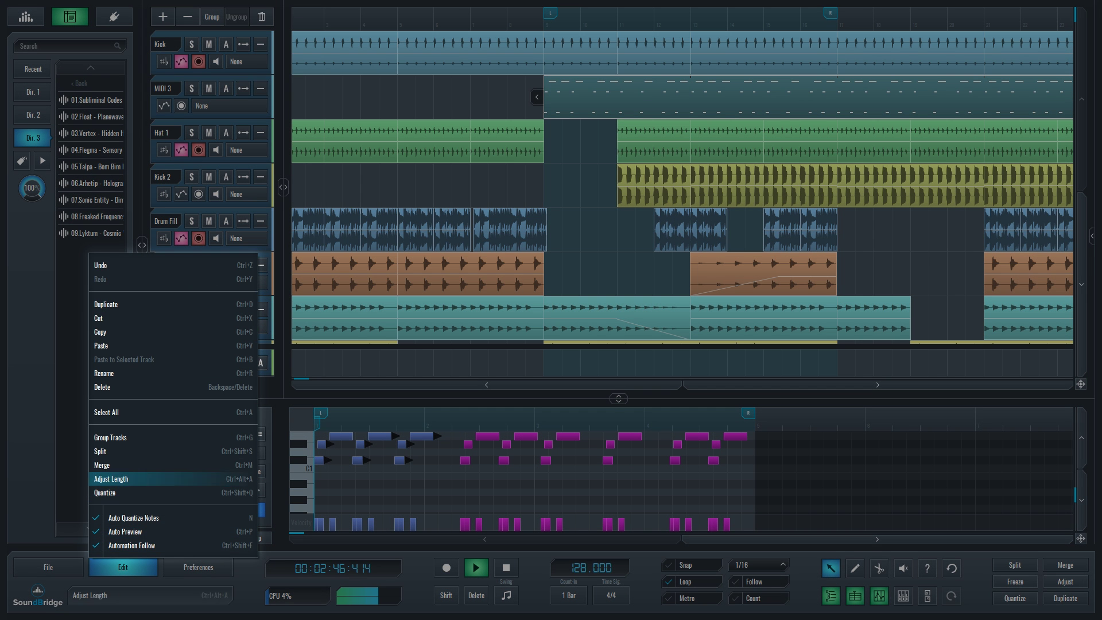
pyautogui.click(112, 479)
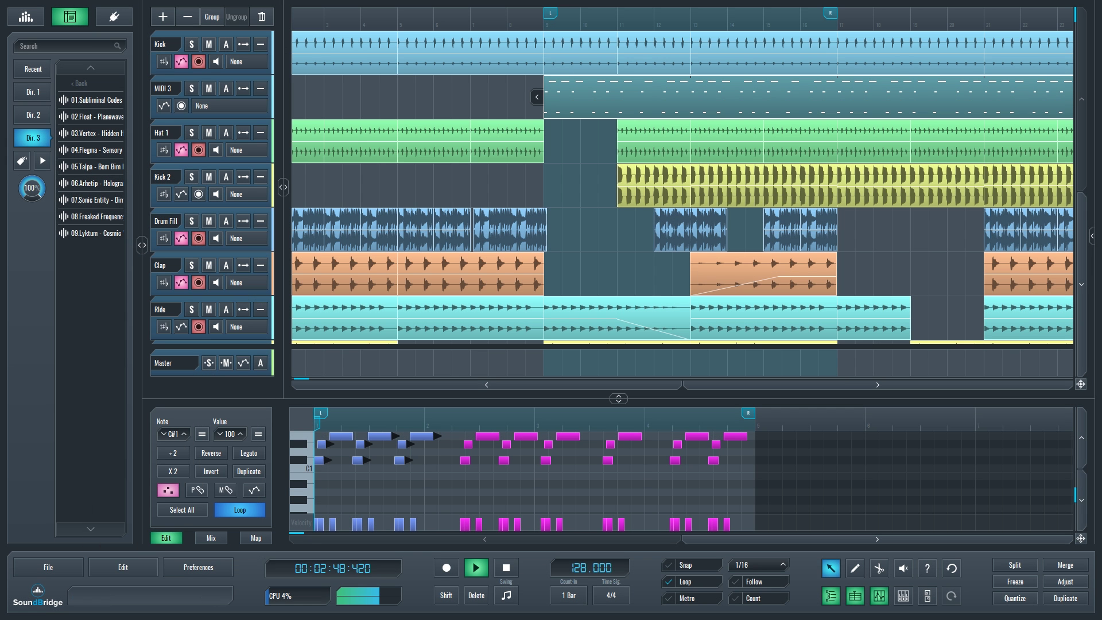
pyautogui.click(443, 469)
pyautogui.moveTo(442, 469); pyautogui.dragTo(315, 429)
pyautogui.click(759, 565)
pyautogui.scroll(-5, 672, 476)
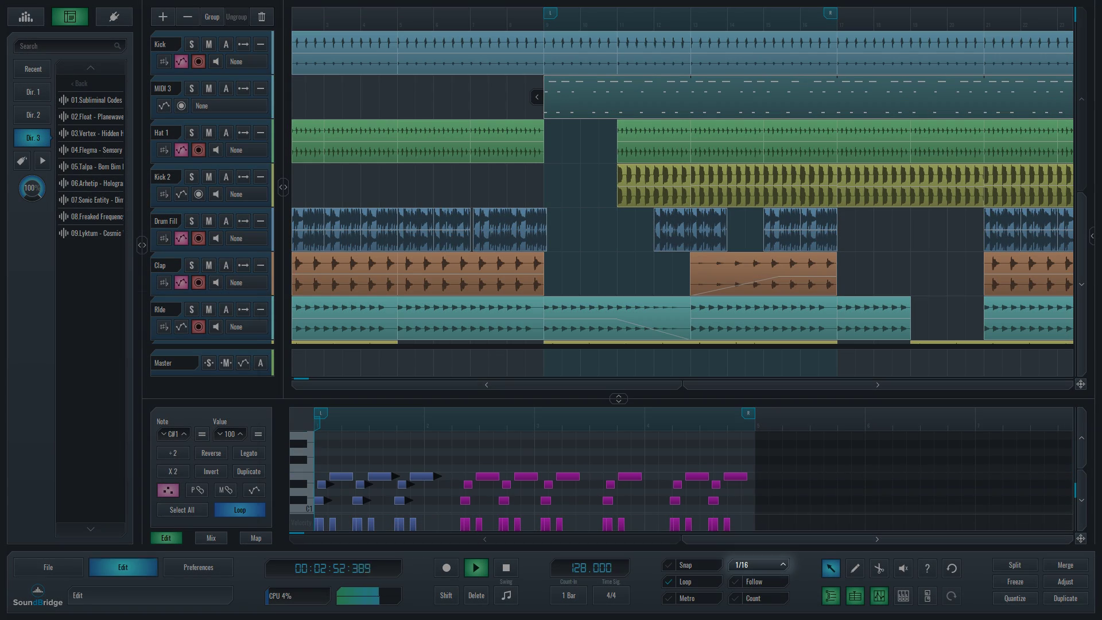
pyautogui.click(123, 568)
pyautogui.click(111, 479)
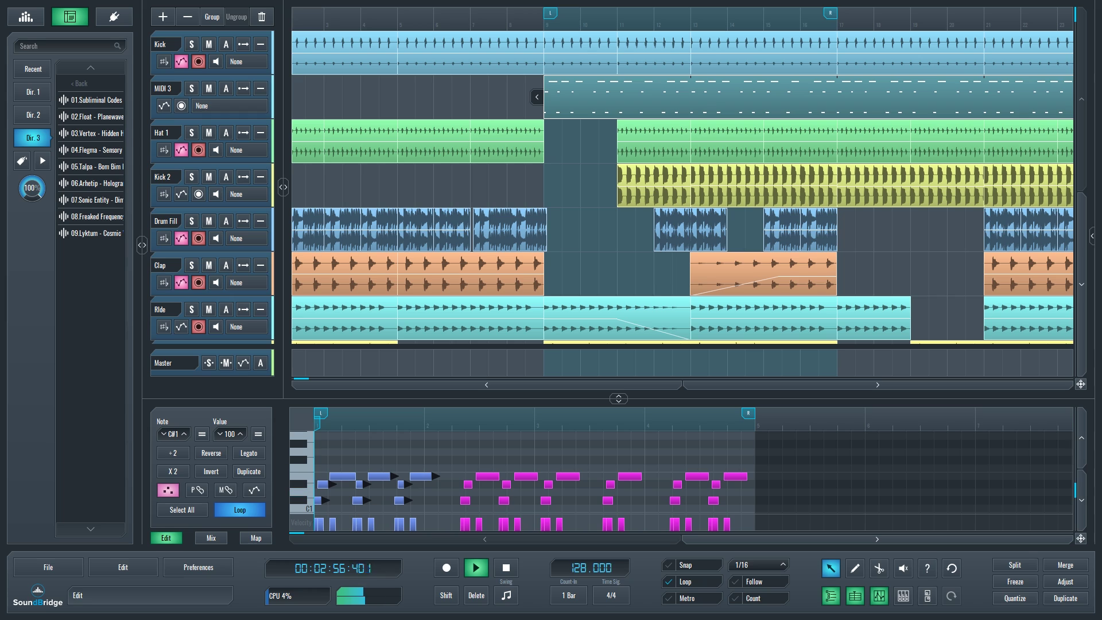
# - Quantize the first group of notes in the MIDI 3 block and look over the remaining edit options
pyautogui.click(123, 567)
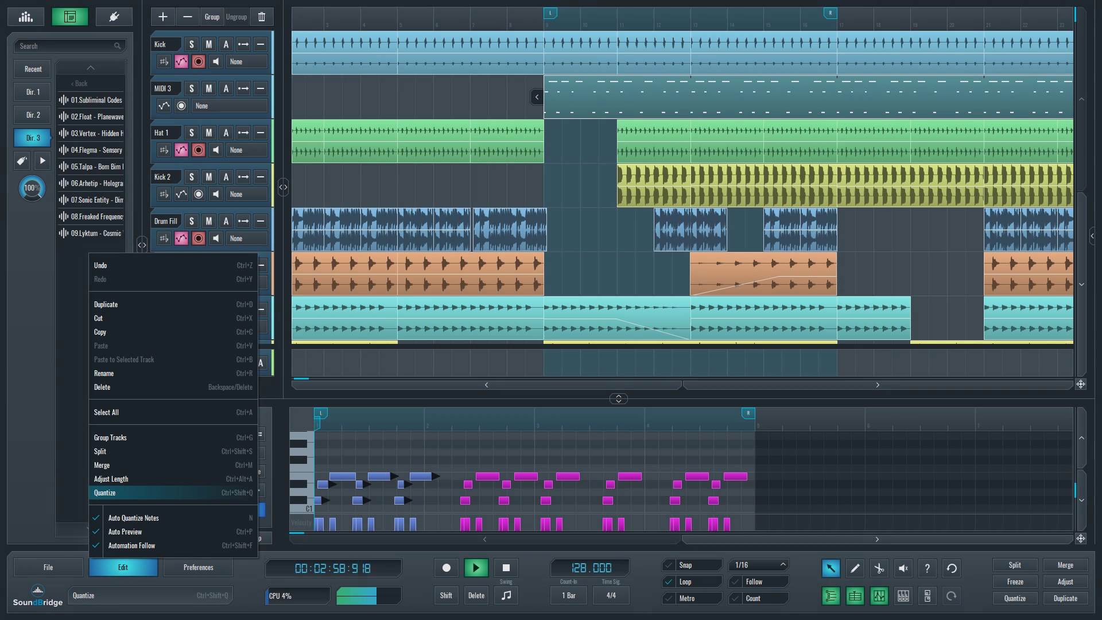
pyautogui.click(105, 493)
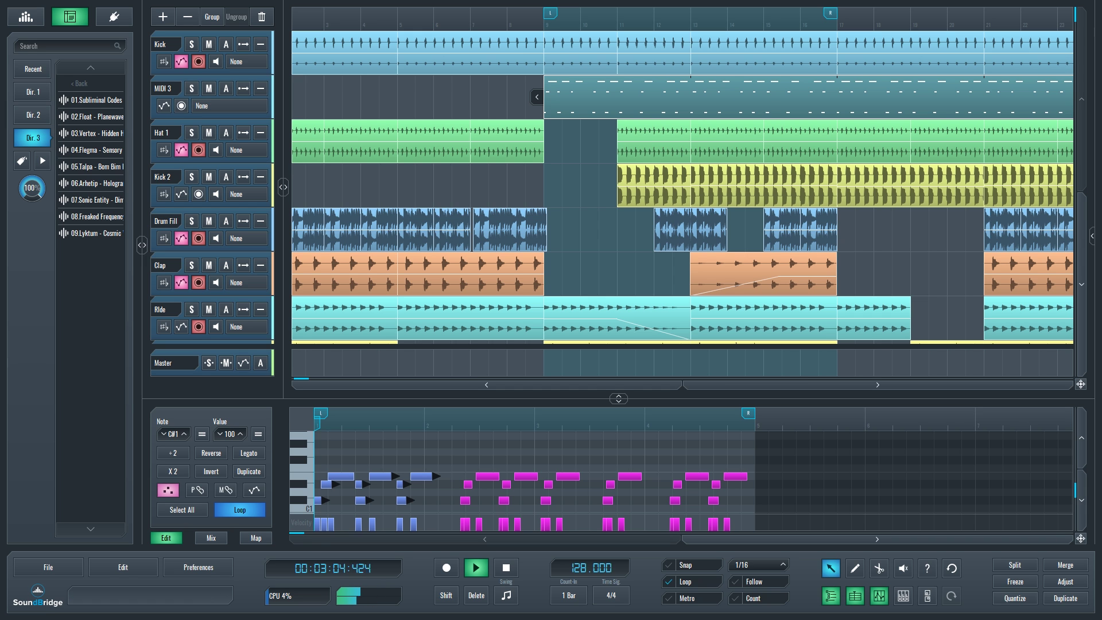
pyautogui.click(123, 567)
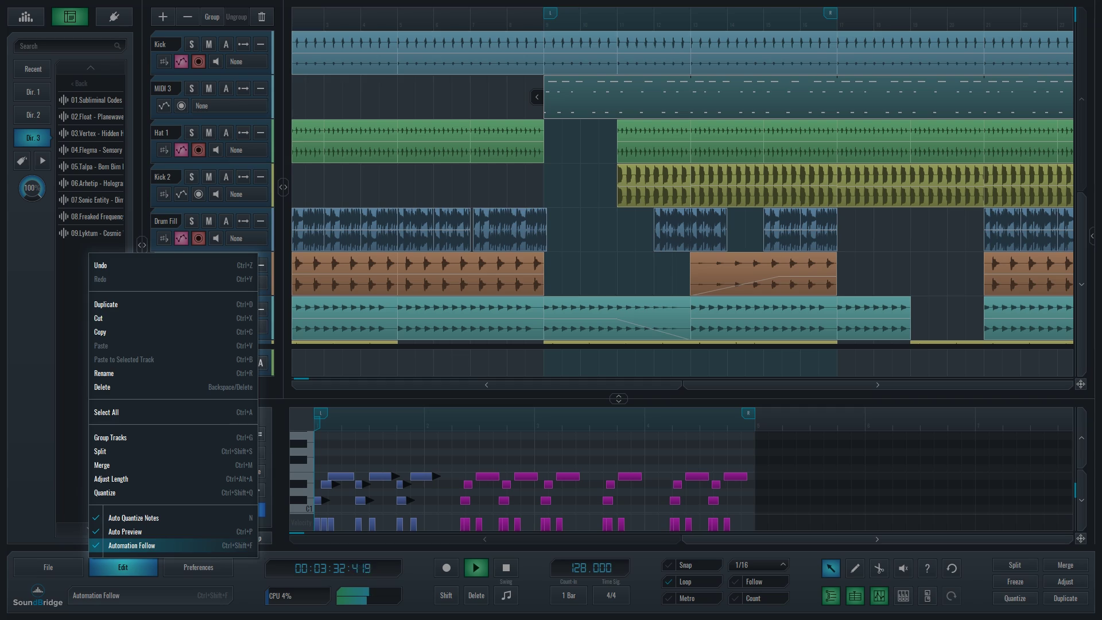
pyautogui.press('Escape')
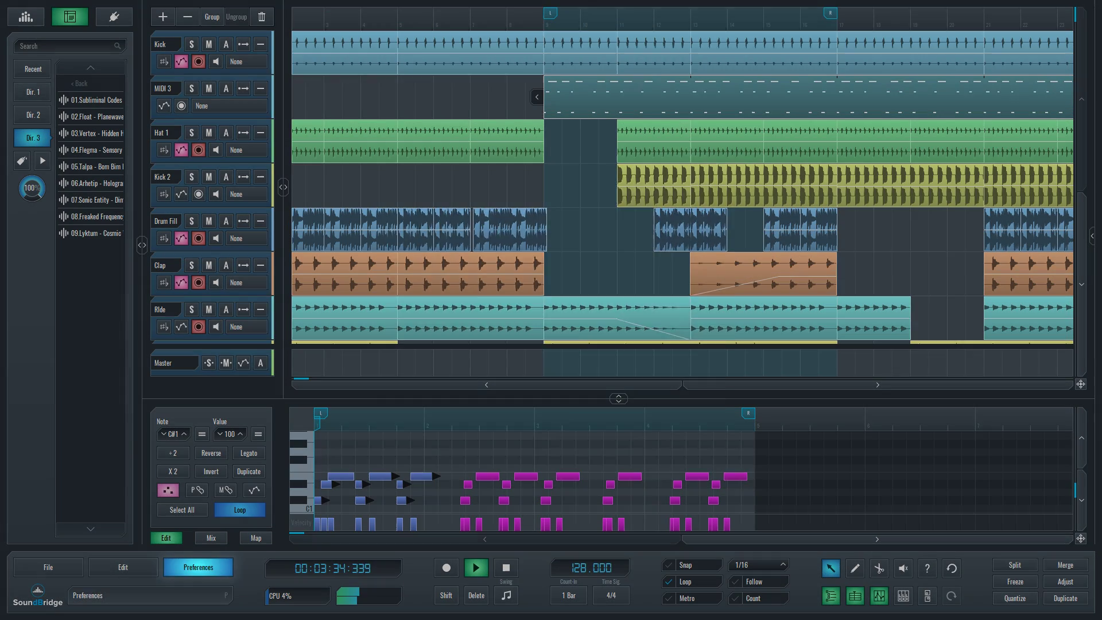
# - Review the Audio, VST, Black List and SkyTracks.io preferences
pyautogui.click(198, 568)
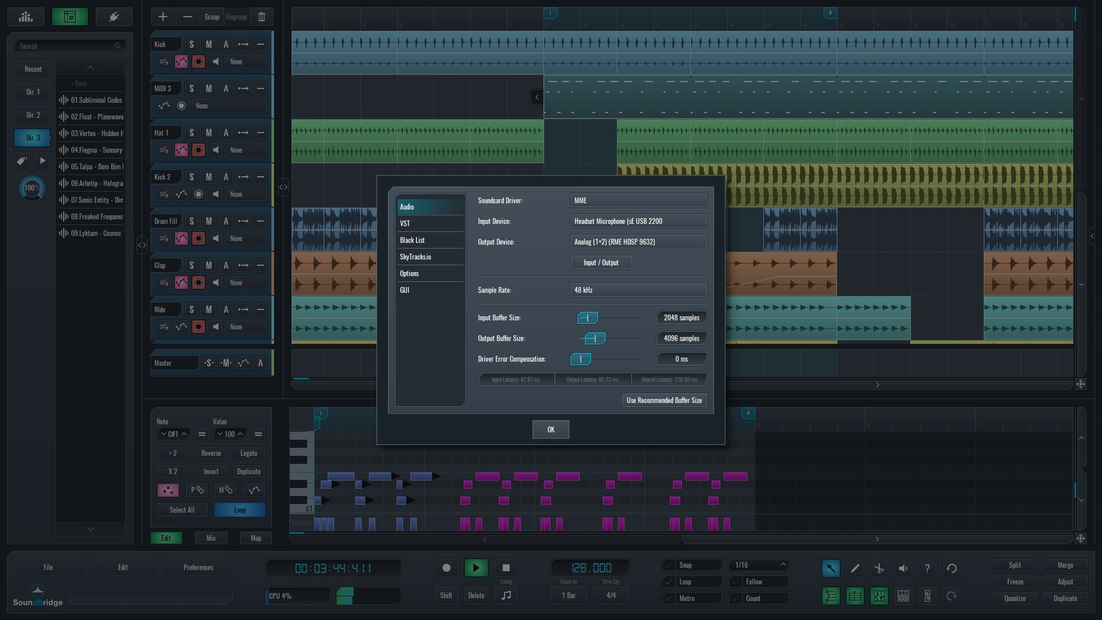
pyautogui.click(429, 223)
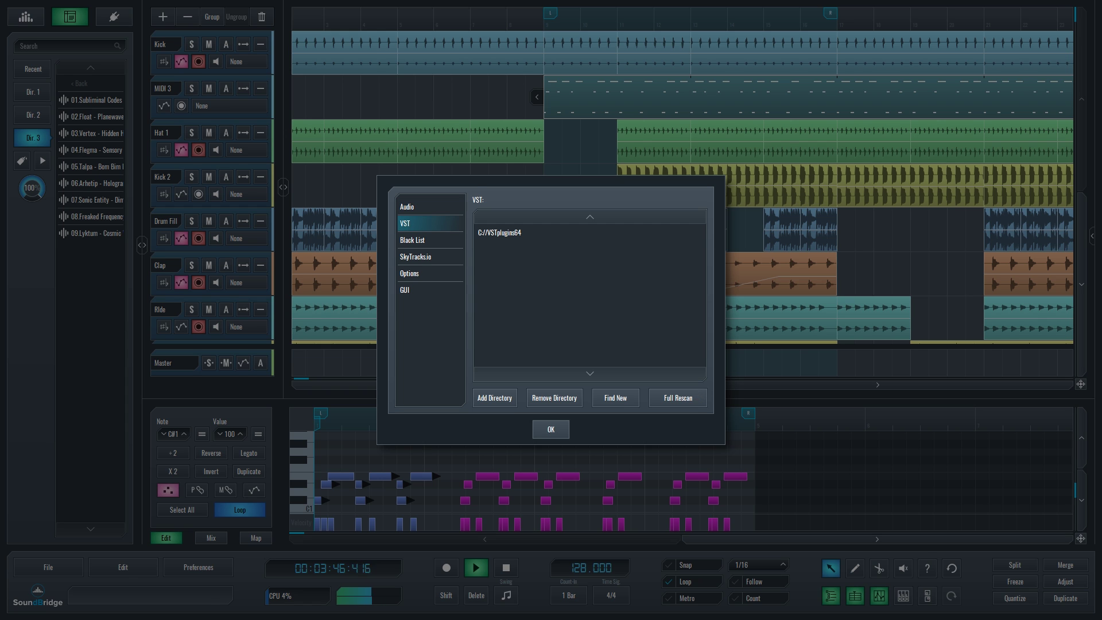
pyautogui.click(501, 232)
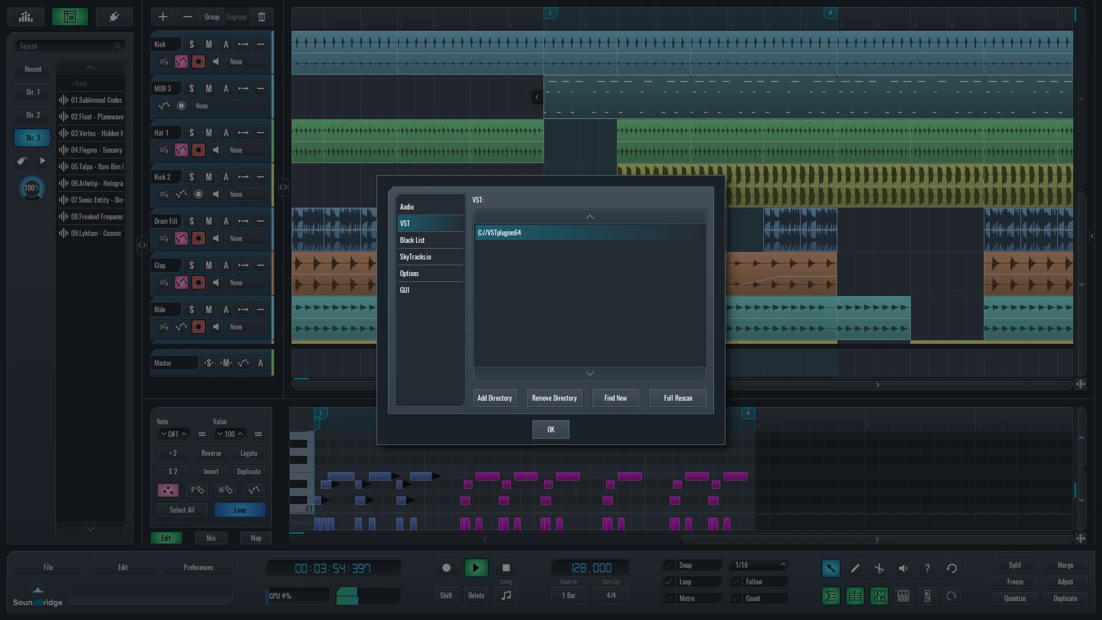
pyautogui.click(413, 240)
pyautogui.click(543, 233)
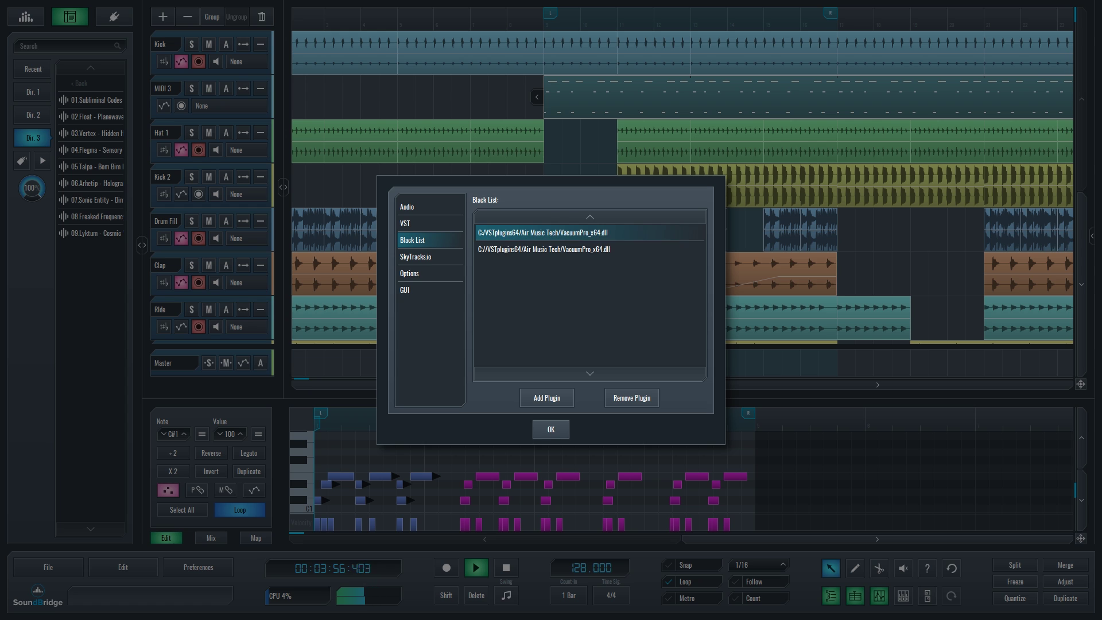
pyautogui.click(544, 249)
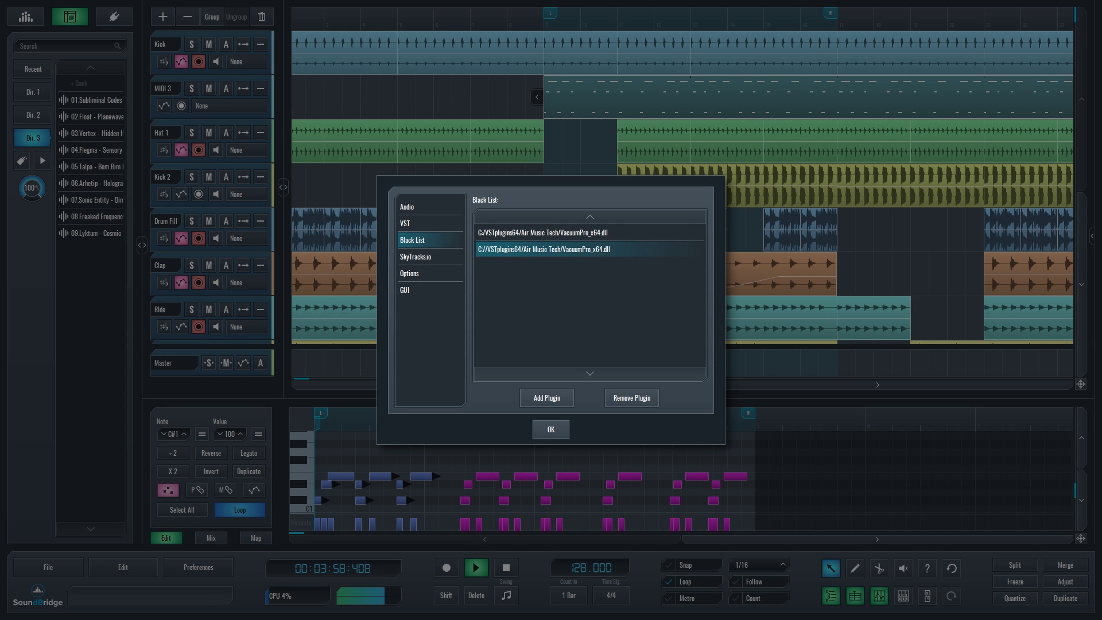
pyautogui.click(416, 257)
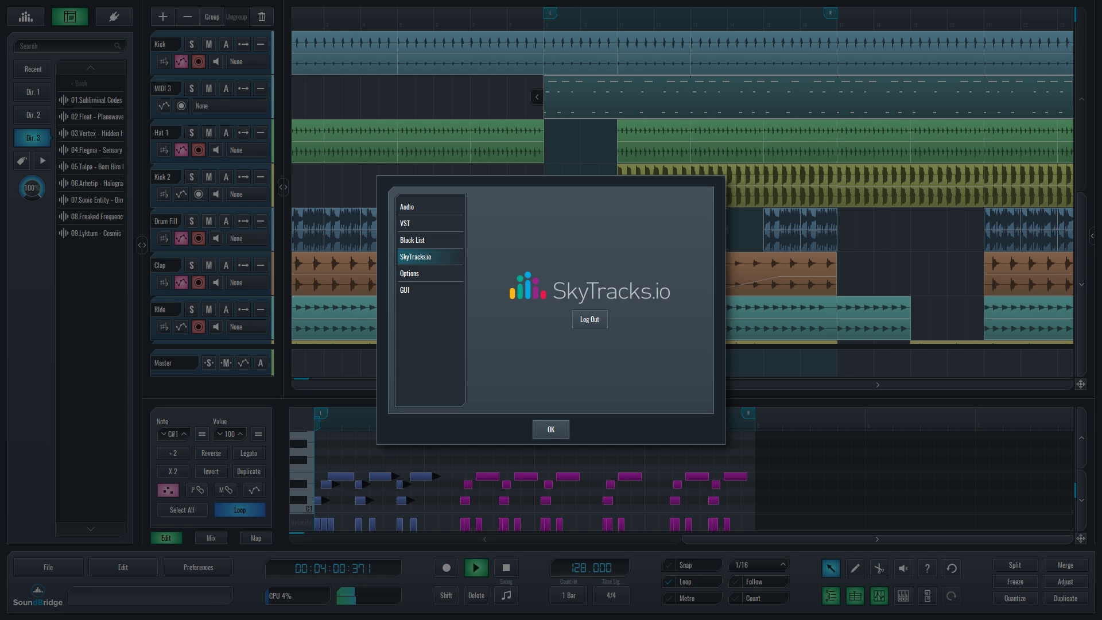
# - Switch Multi-Core Support and Project Autosave off and back on in the preference options
pyautogui.click(415, 274)
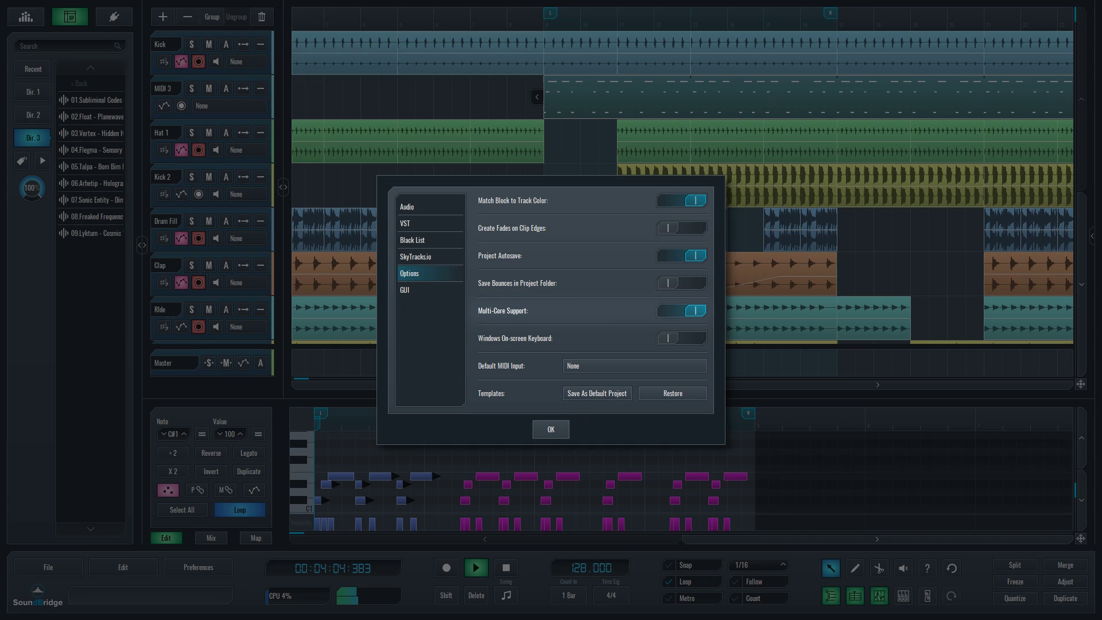
pyautogui.click(682, 310)
pyautogui.click(683, 311)
pyautogui.click(682, 256)
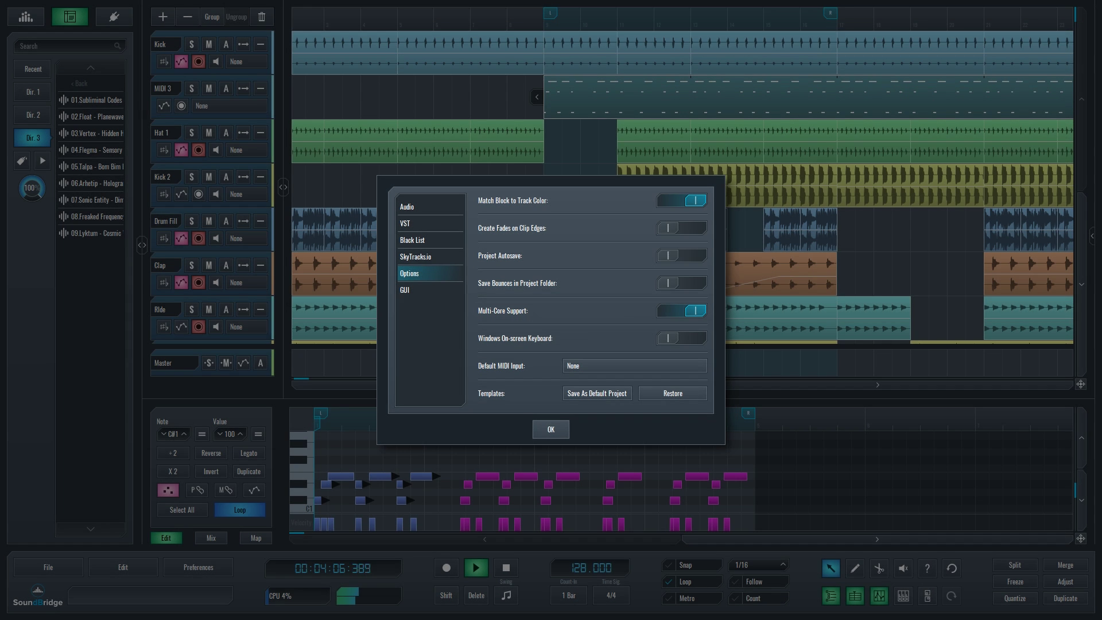
pyautogui.click(682, 256)
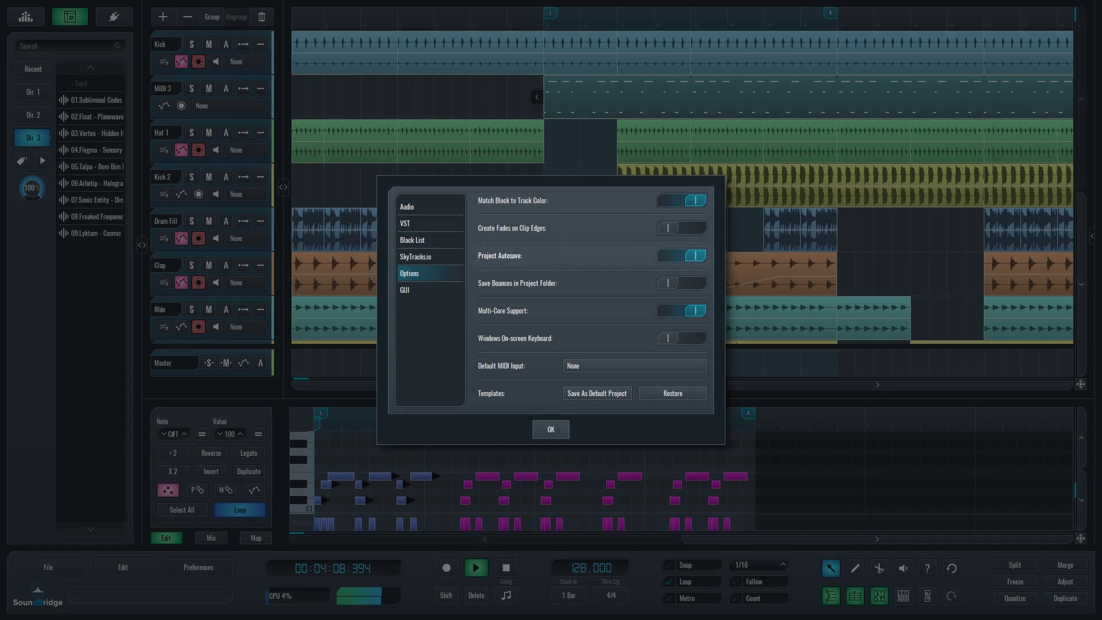
# - Review the skin and scale choices in the GUI preferences and close the preferences
pyautogui.click(429, 290)
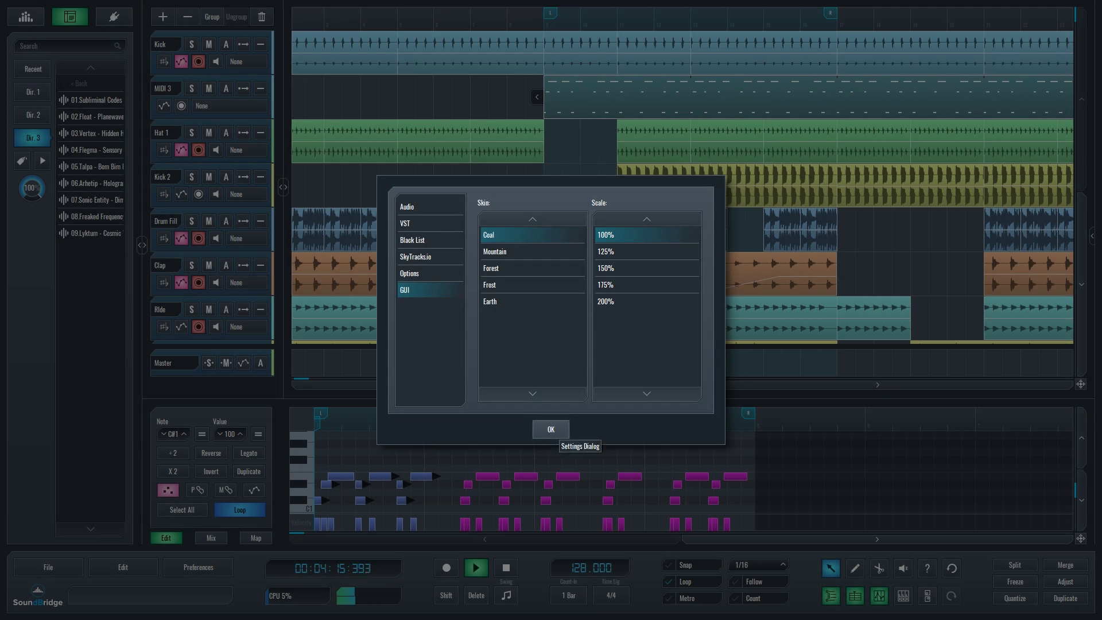
pyautogui.click(551, 430)
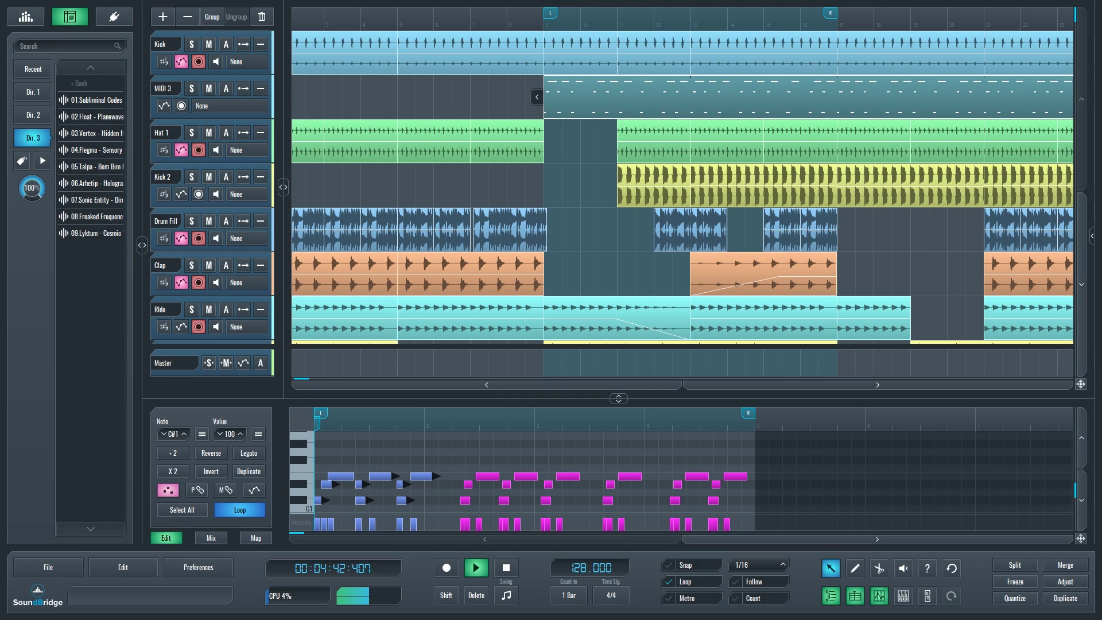
# - Delete the Clap block that ends at the start of the loop region
pyautogui.click(471, 274)
pyautogui.click(477, 596)
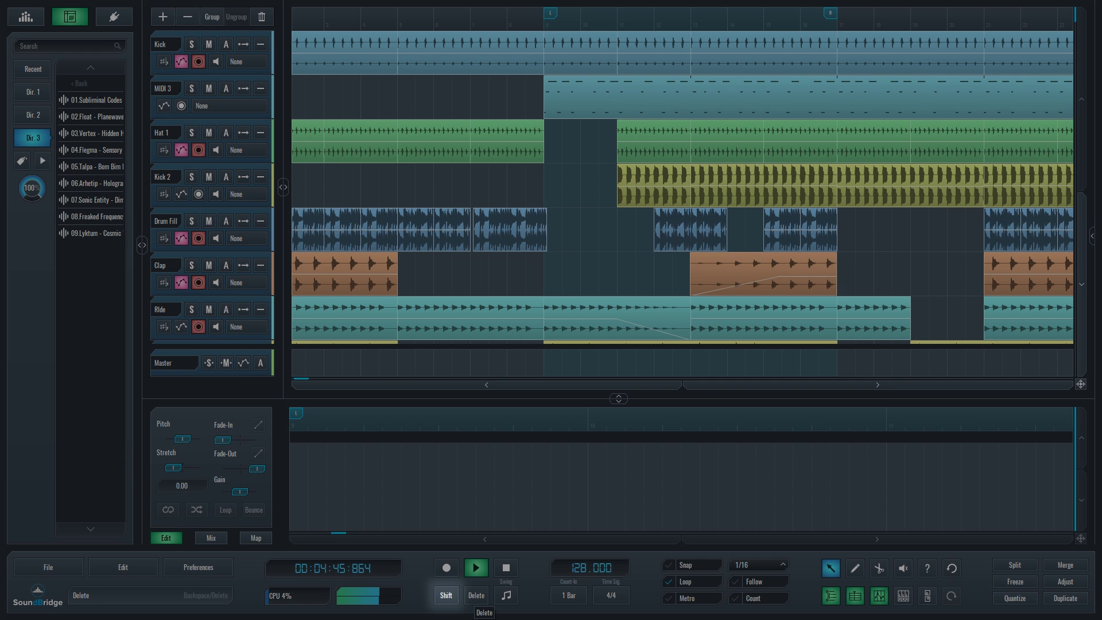
# - Select two adjacent Ride blocks and the first visible Clap block together in Shift mode, and clear the selection
pyautogui.click(446, 595)
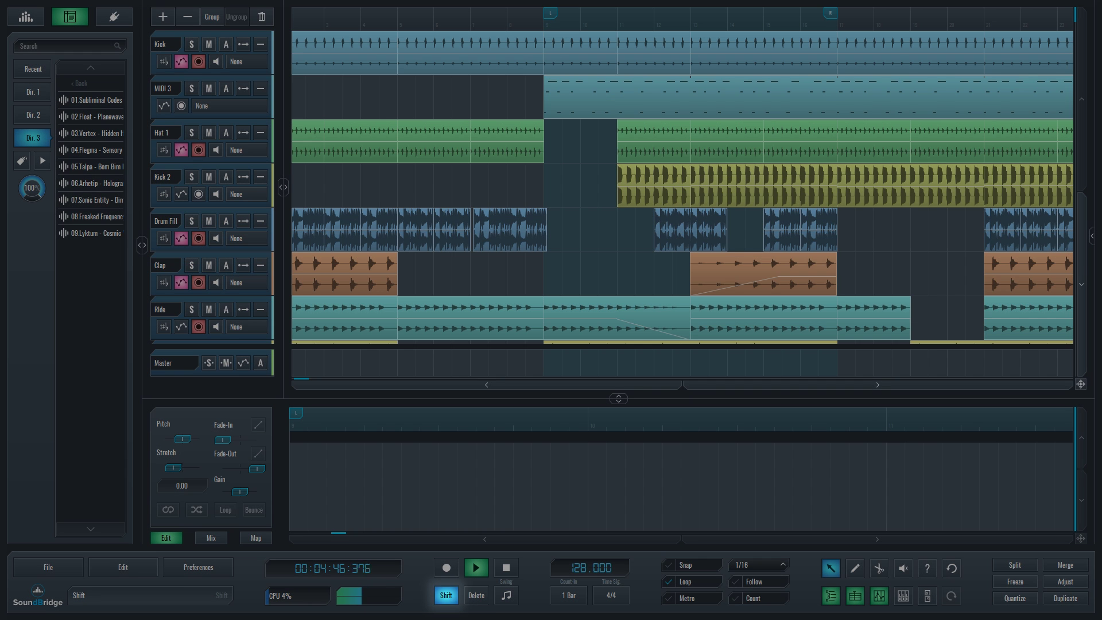
pyautogui.click(617, 317)
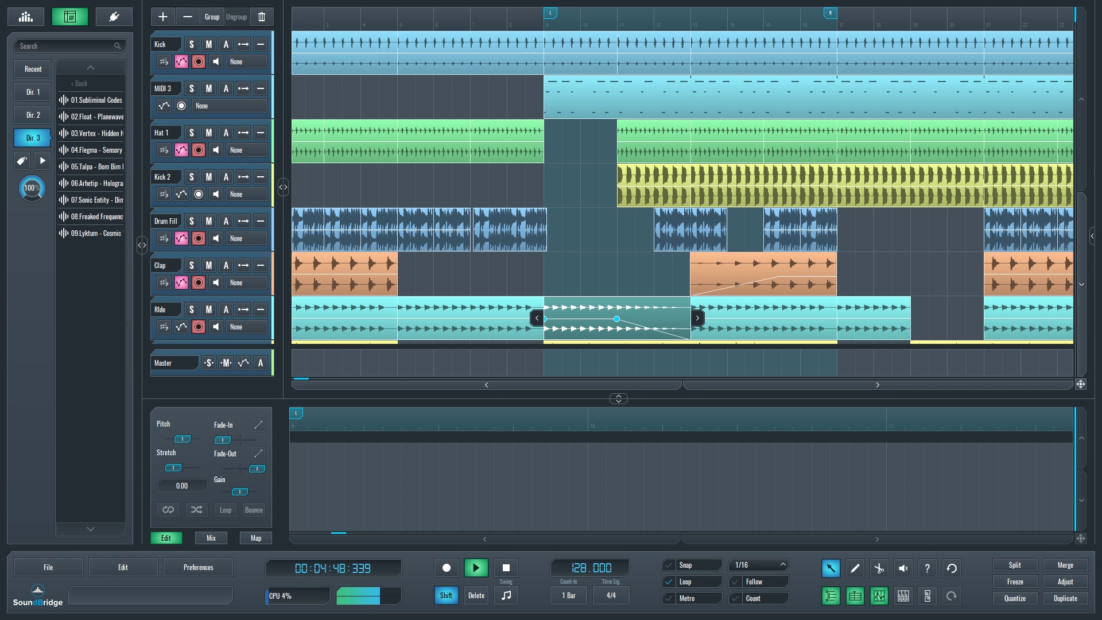
pyautogui.click(471, 318)
pyautogui.click(345, 274)
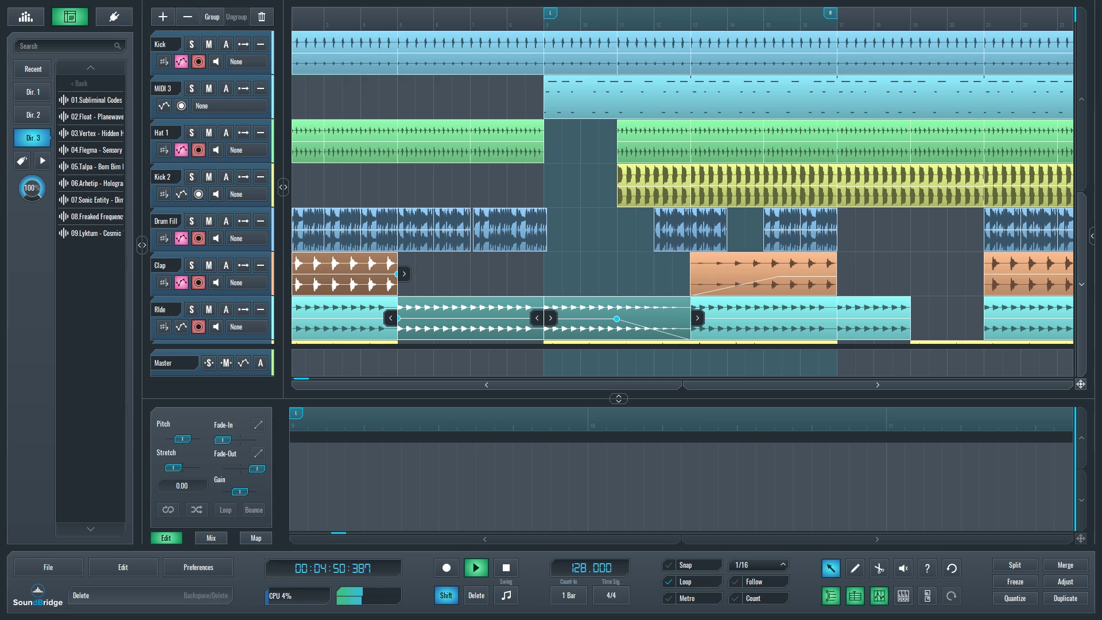
pyautogui.click(446, 595)
pyautogui.click(471, 274)
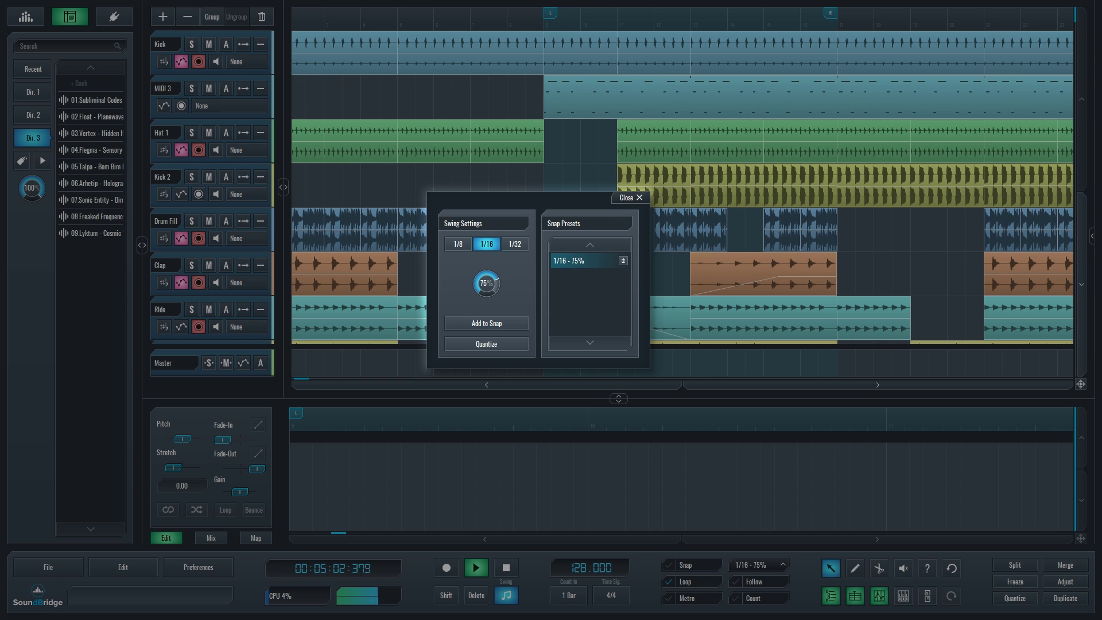
# - Set the swing to 1/32 at 52% and add it to the snap presets
pyautogui.click(458, 244)
pyautogui.click(487, 244)
pyautogui.click(515, 244)
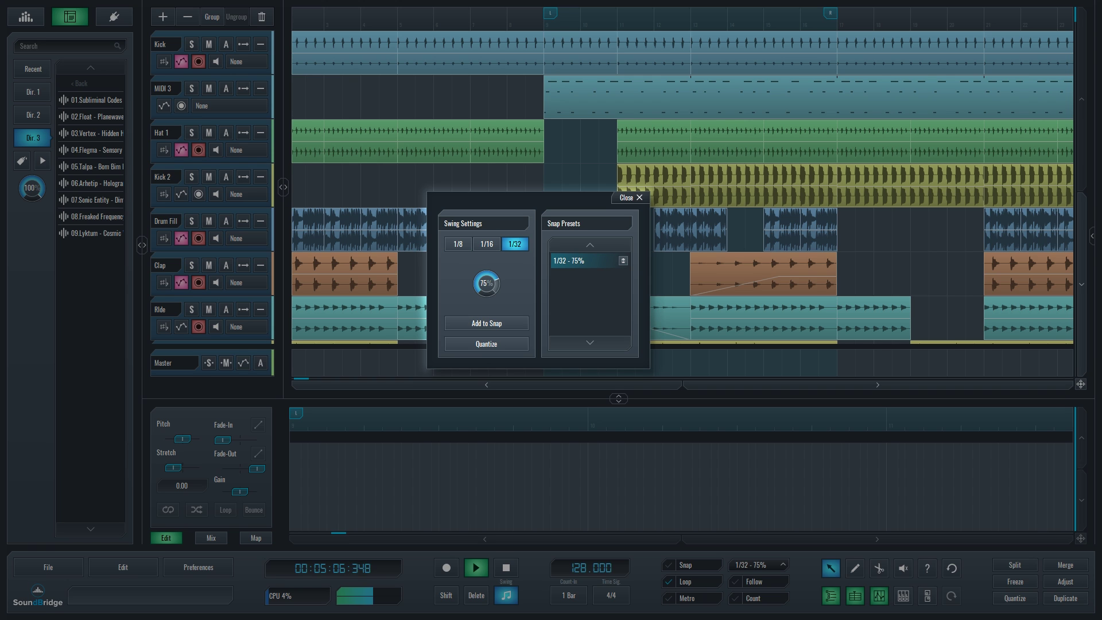
pyautogui.moveTo(486, 283)
pyautogui.mouseDown()
pyautogui.moveTo(487, 321)
pyautogui.moveTo(487, 297)
pyautogui.mouseUp()
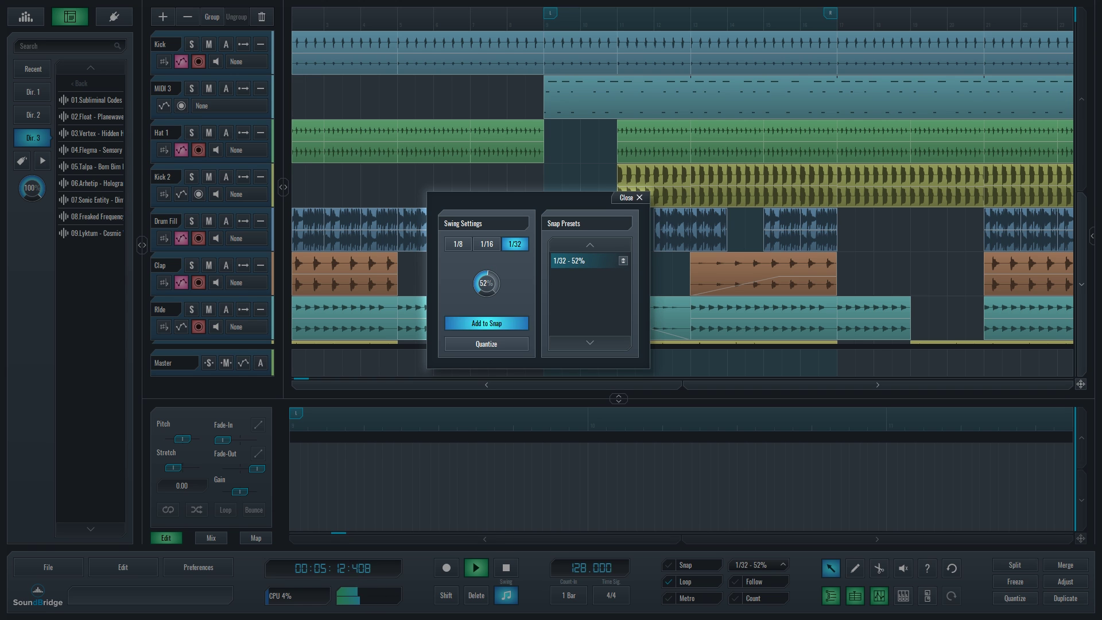
pyautogui.click(486, 323)
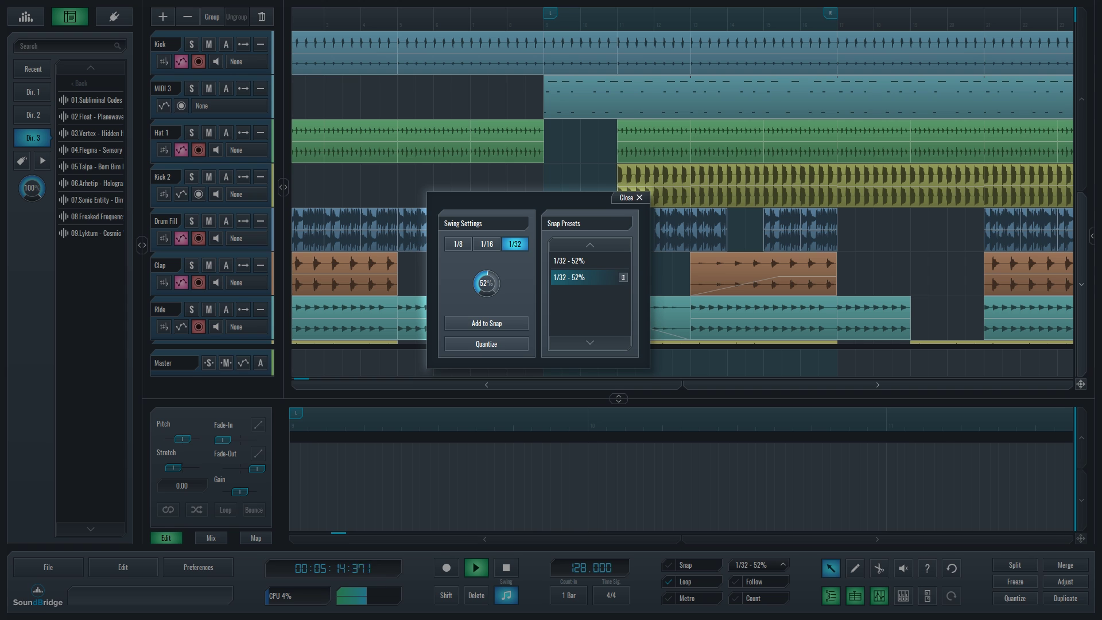
# - Change the added snap preset to 1/16 swing at 10%, quantize with it and close the swing settings
pyautogui.click(486, 244)
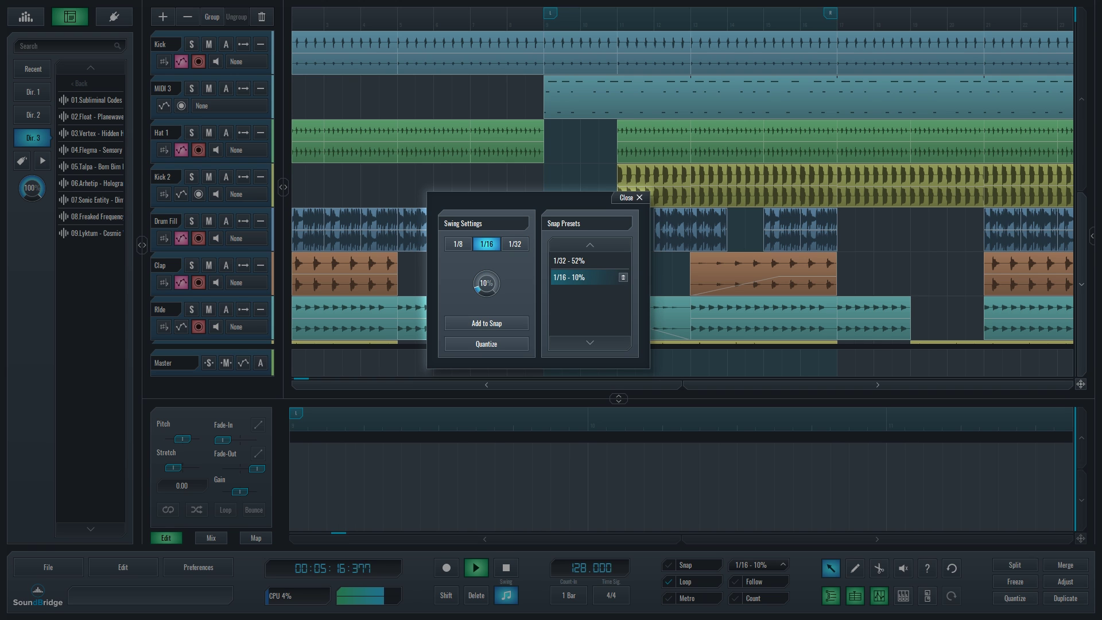
pyautogui.click(486, 344)
pyautogui.click(630, 197)
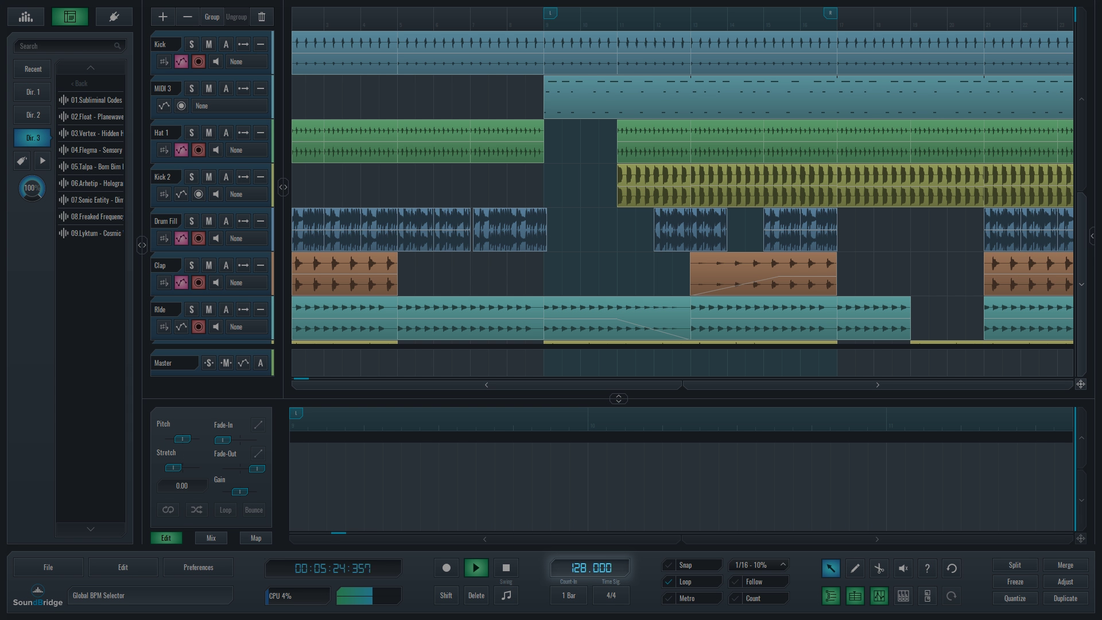
# - Try a project tempo of 124 BPM and return it to 128 BPM
pyautogui.moveTo(590, 568); pyautogui.dragTo(590, 582)
pyautogui.scroll(8, 591, 568)
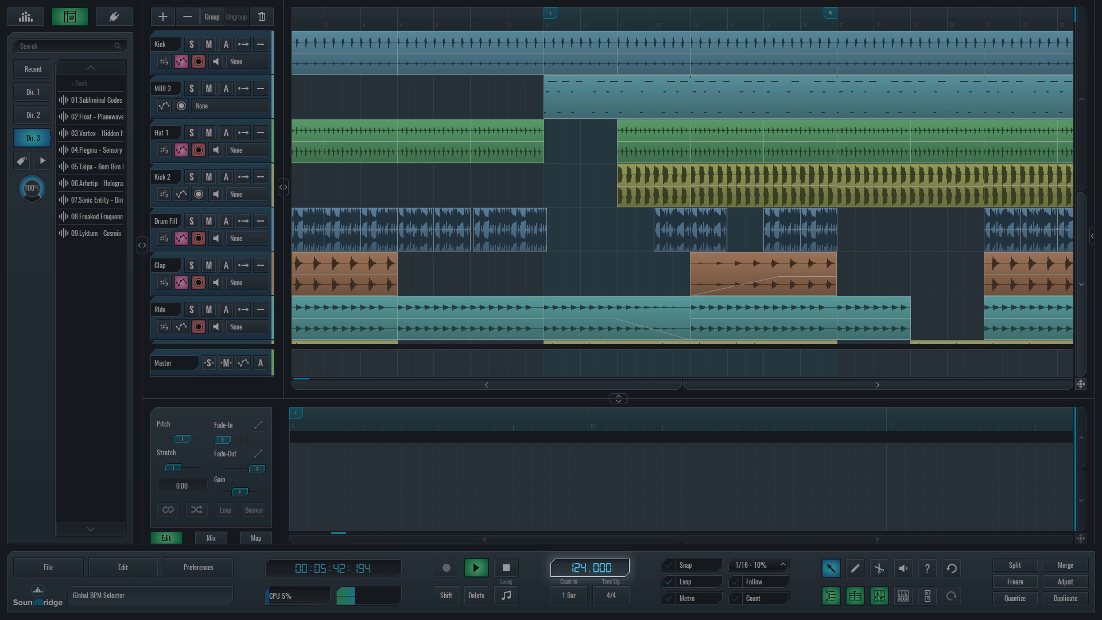
pyautogui.scroll(1, 590, 568)
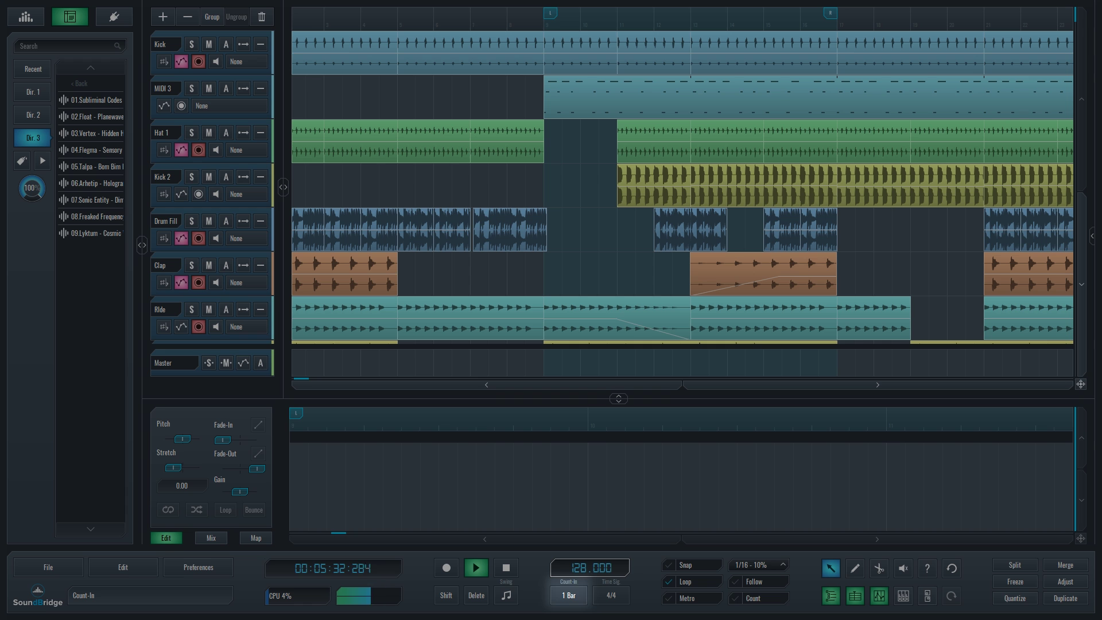
# - Try out the Count-In length setting and leave it at 1 Bar
pyautogui.click(568, 595)
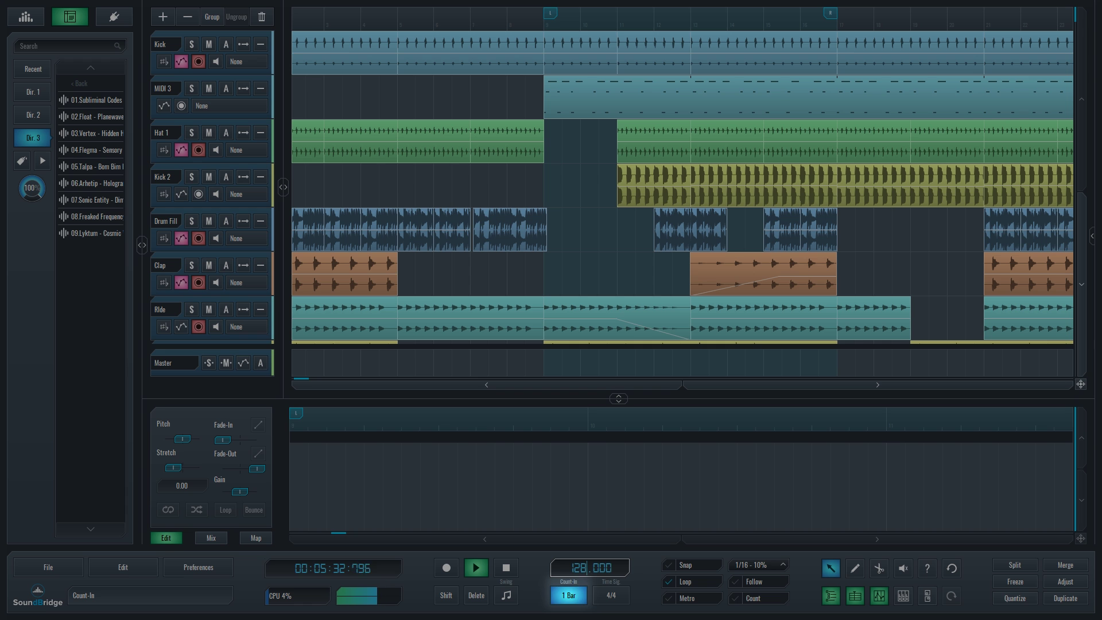
pyautogui.click(568, 595)
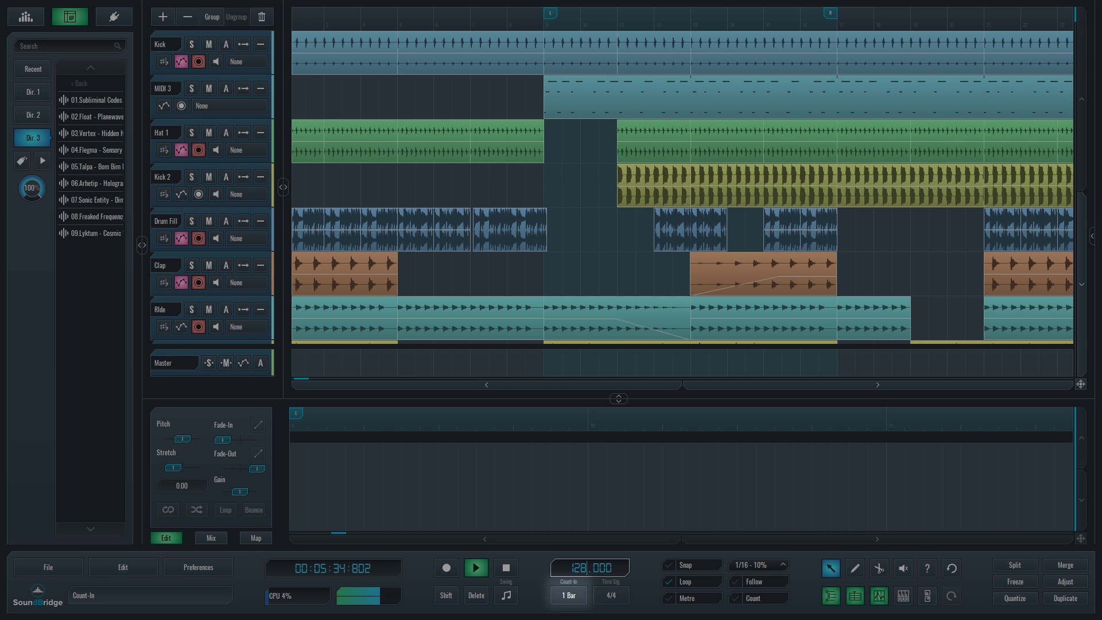
pyautogui.click(569, 596)
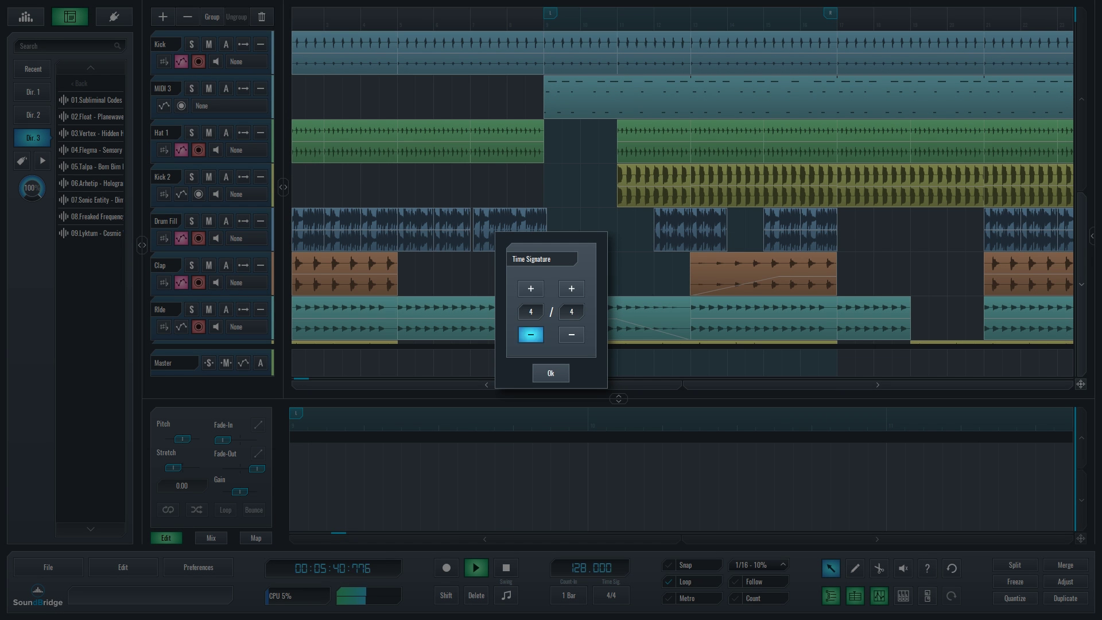
# - Try other time signature values, including 4/2, and restore 4/4
pyautogui.click(531, 288)
pyautogui.click(572, 334)
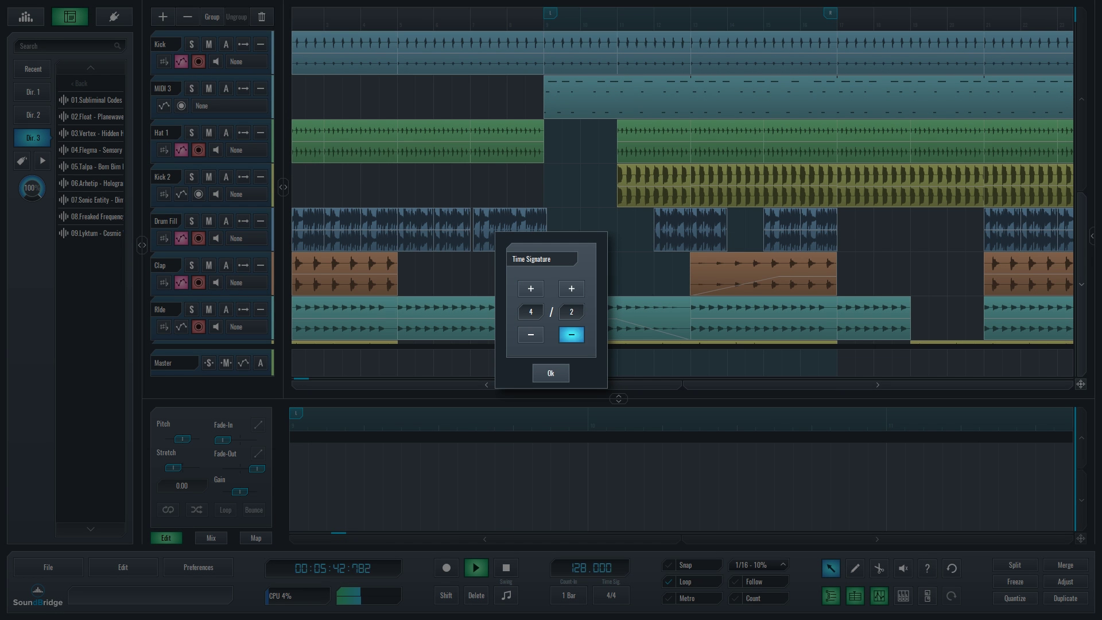
pyautogui.click(571, 334)
pyautogui.click(571, 288)
pyautogui.click(550, 374)
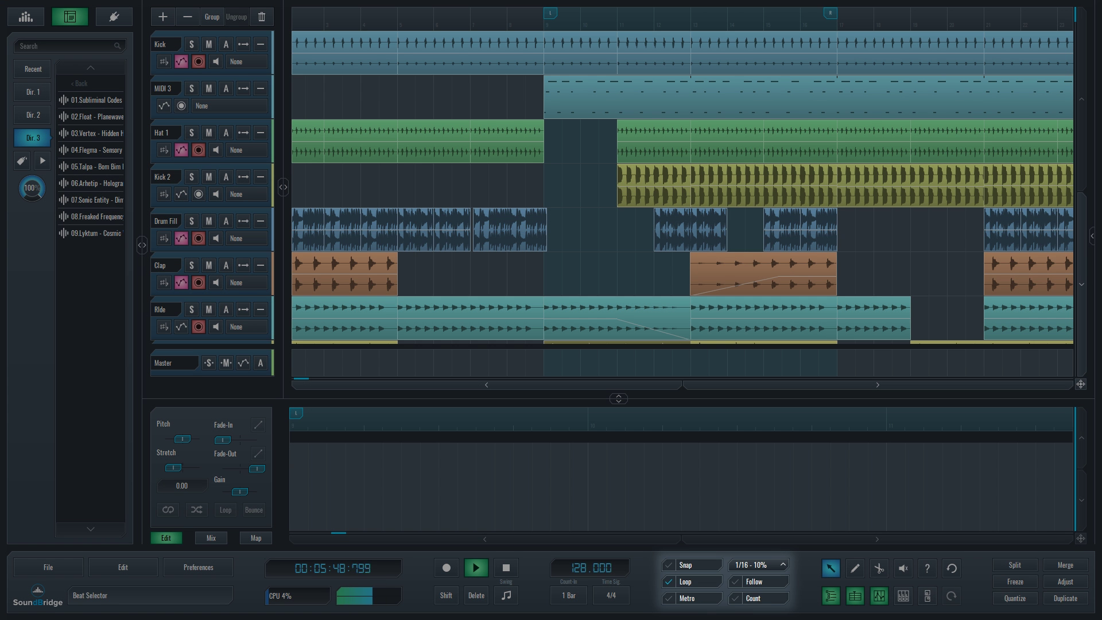
# - Turn on Snap with a 1/8 grid and move the Drum Fill block inside the loop one bar earlier
pyautogui.click(758, 565)
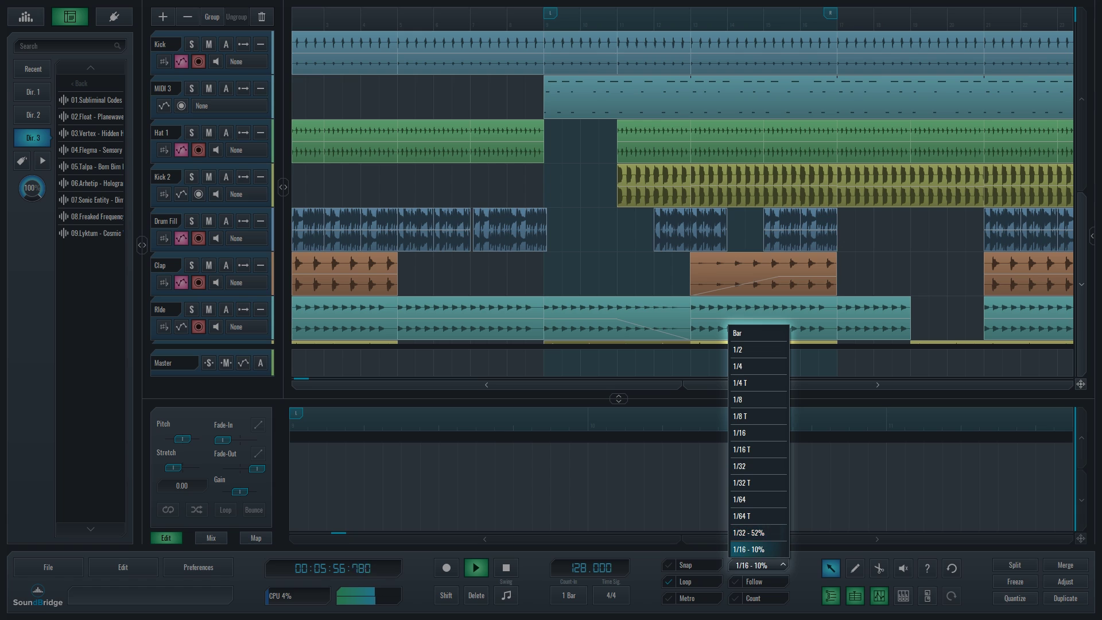
pyautogui.click(692, 565)
pyautogui.click(759, 566)
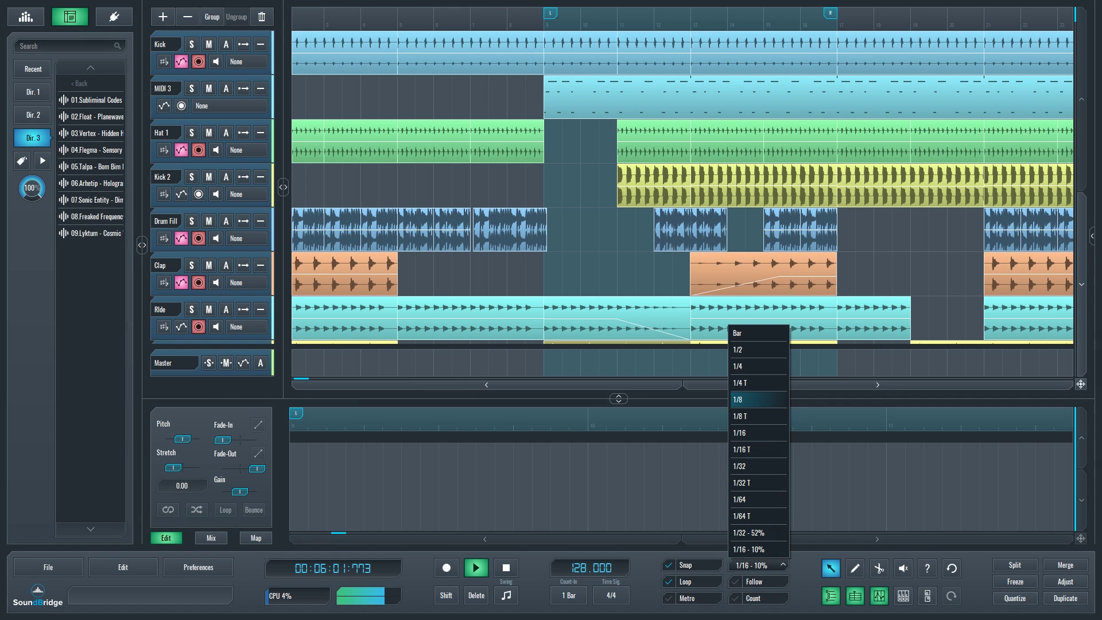
pyautogui.click(746, 400)
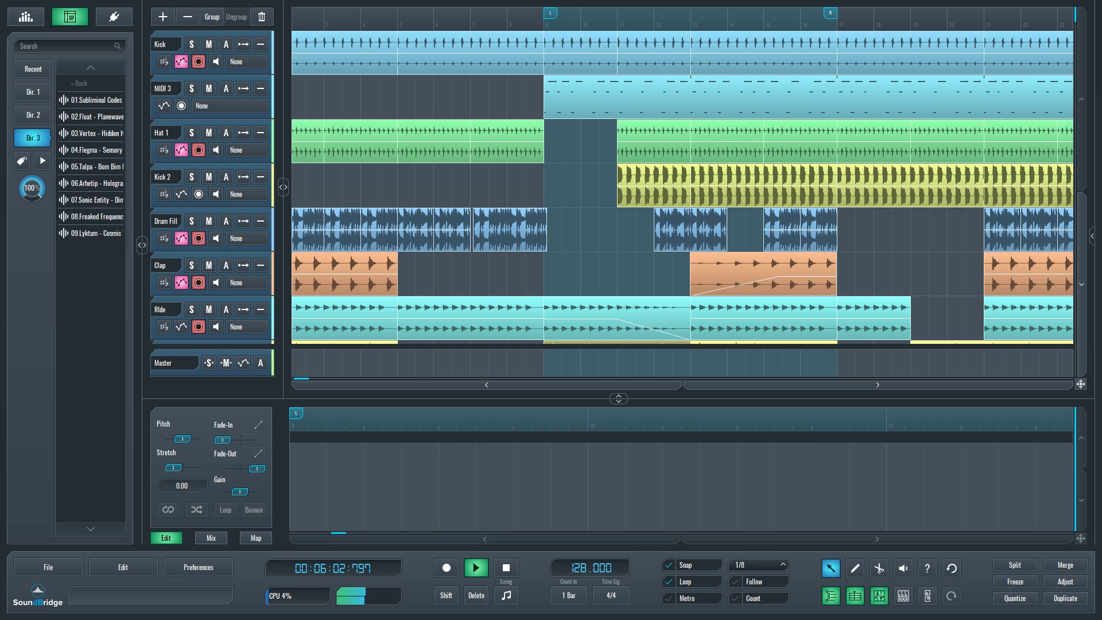
pyautogui.moveTo(689, 230); pyautogui.dragTo(652, 230)
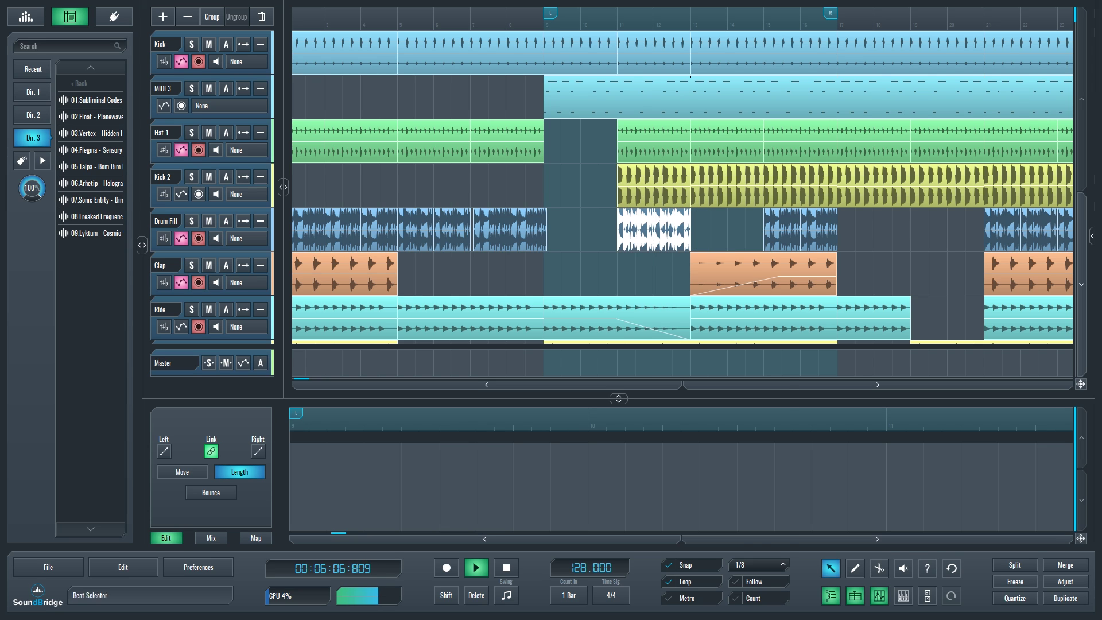
# - Set the snap grid to 1/32 and nudge the selected Drum Fill block slightly along the timeline
pyautogui.click(746, 565)
pyautogui.click(747, 466)
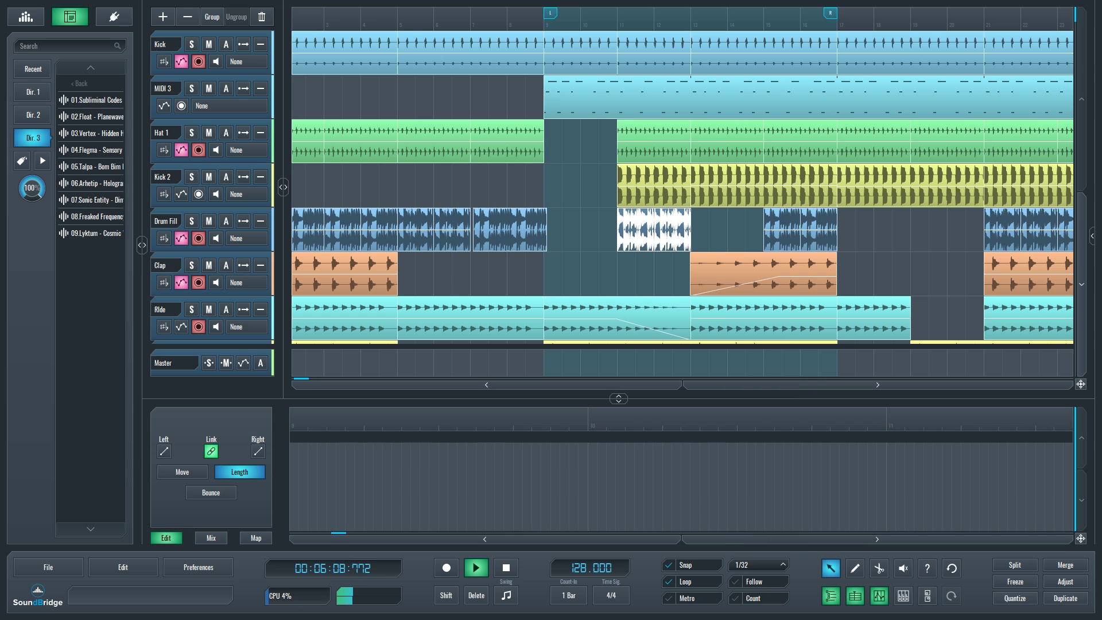
pyautogui.moveTo(654, 230); pyautogui.dragTo(655, 229)
# - Set the snap grid to Bar and move the Drum Fill block one bar later
pyautogui.click(752, 565)
pyautogui.click(747, 333)
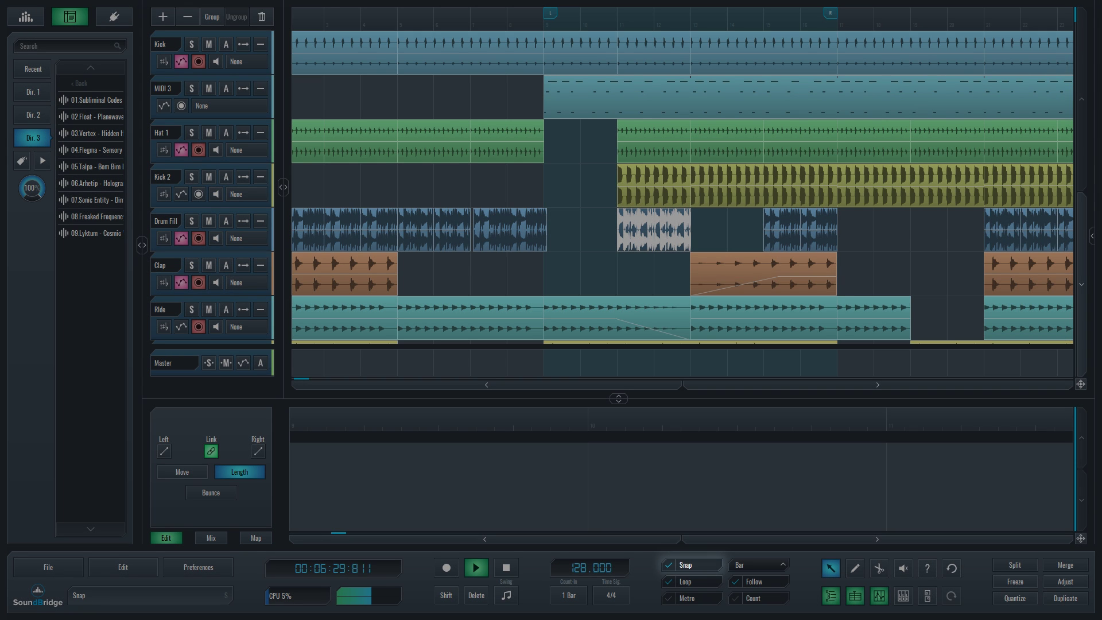
pyautogui.moveTo(654, 230); pyautogui.dragTo(617, 229)
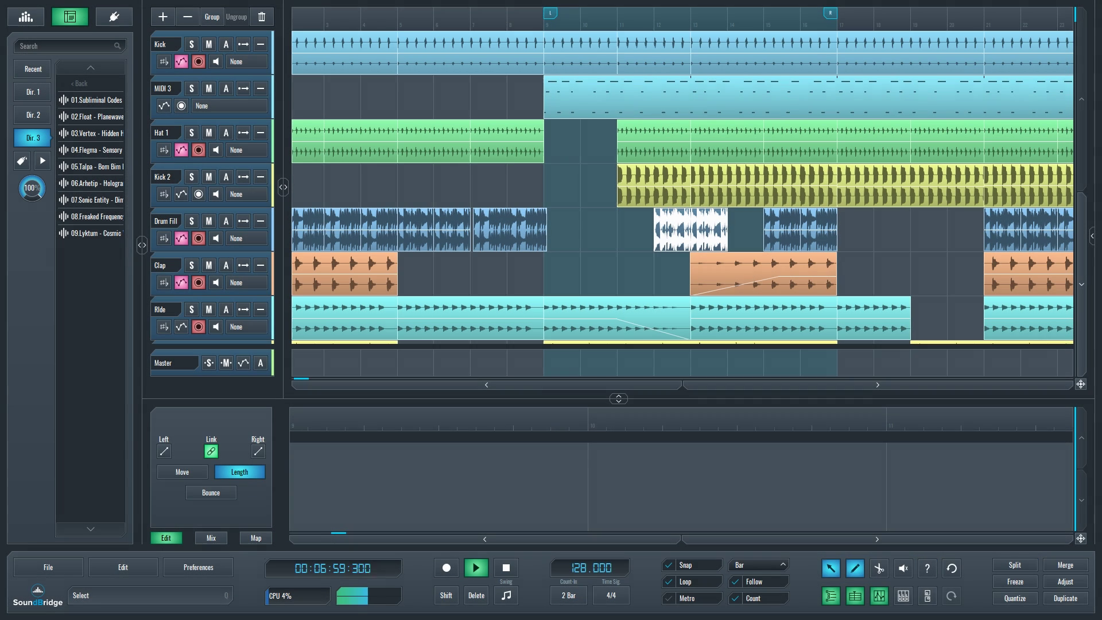
# - Open the Kick block at the loop start for editing and draw markers on its waveform using a 1/16 snap grid
pyautogui.click(831, 568)
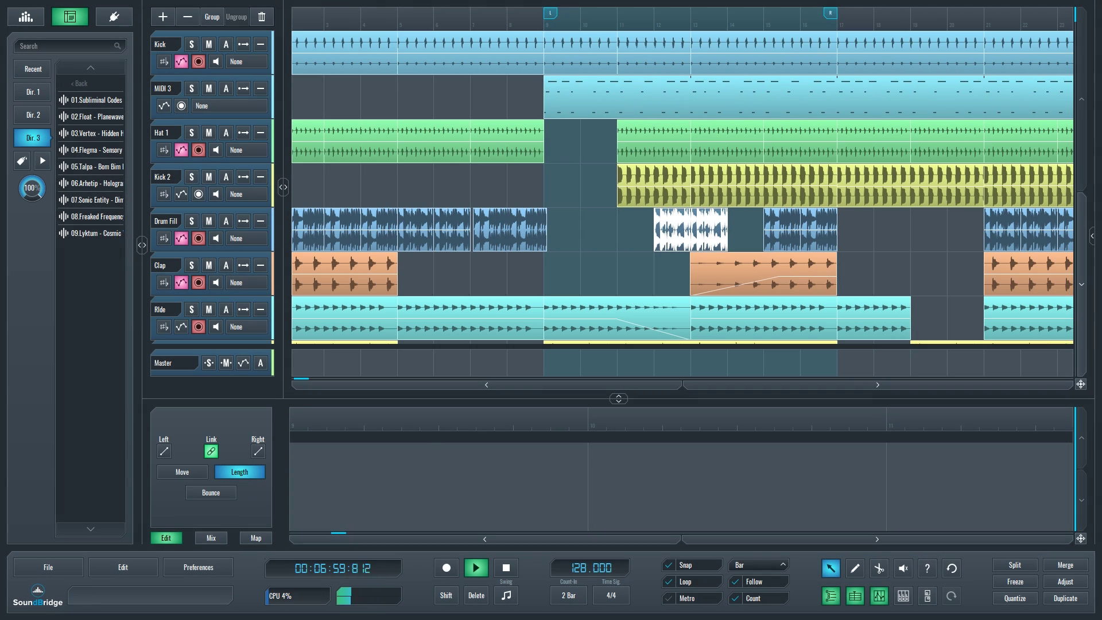
pyautogui.click(581, 53)
pyautogui.click(855, 568)
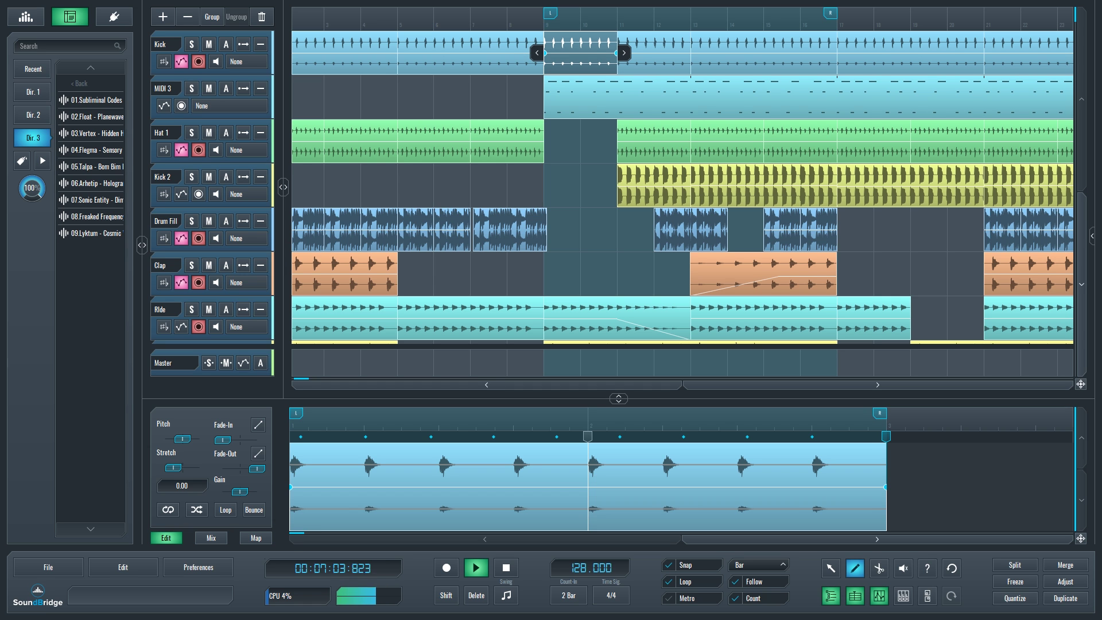
pyautogui.click(758, 566)
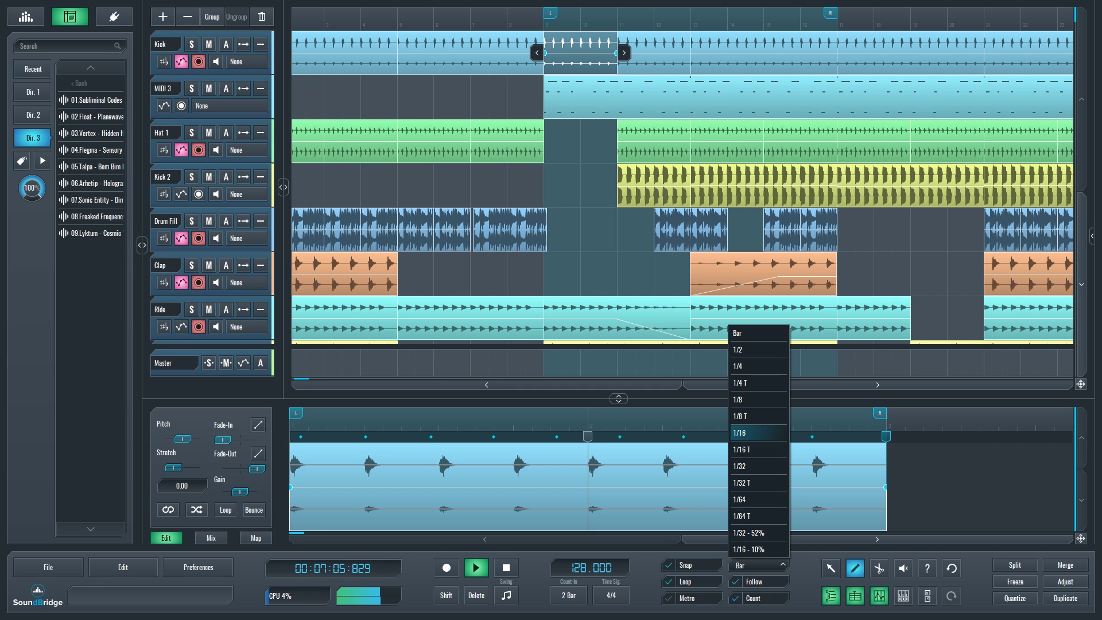
pyautogui.click(747, 433)
pyautogui.click(719, 437)
pyautogui.click(775, 437)
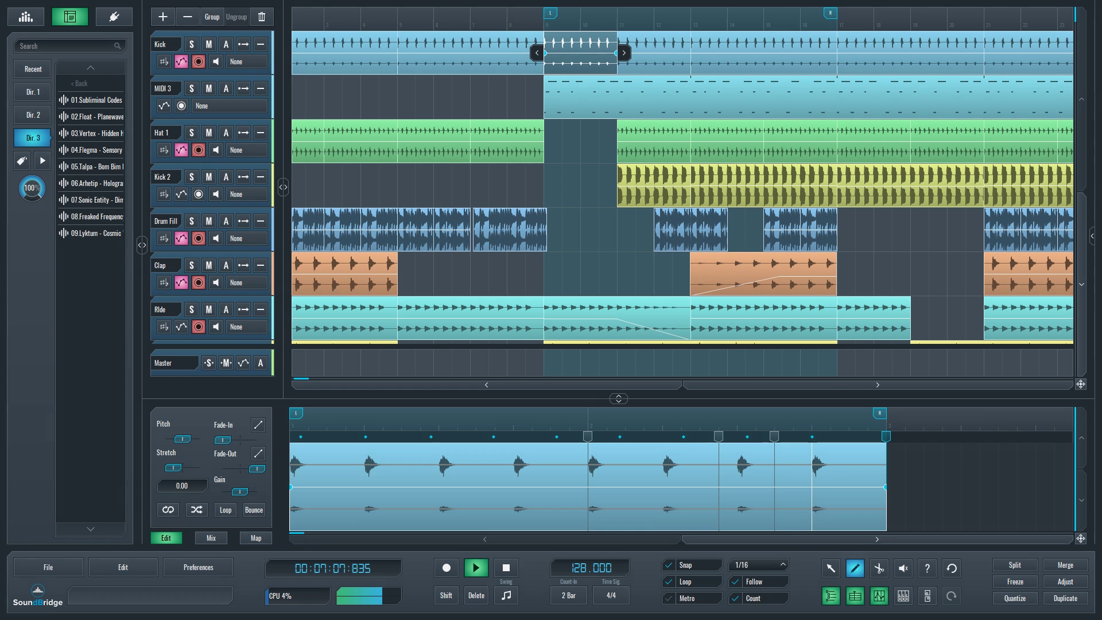
# - Switch the draw tool to its transient mode and add markers at five transients of the Kick block
pyautogui.click(856, 568)
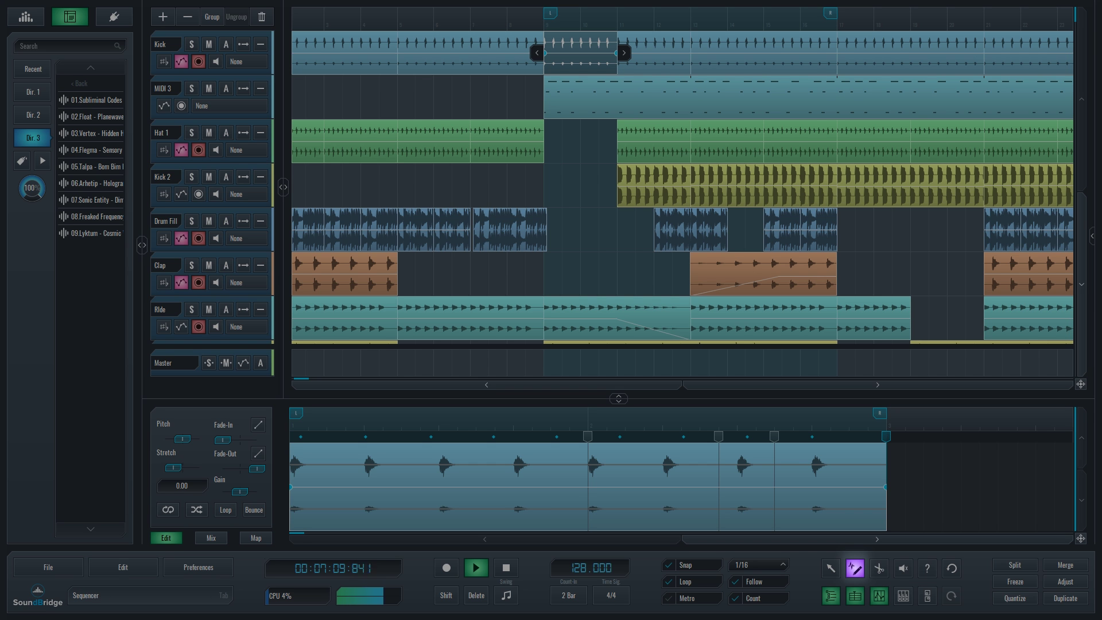
pyautogui.click(812, 437)
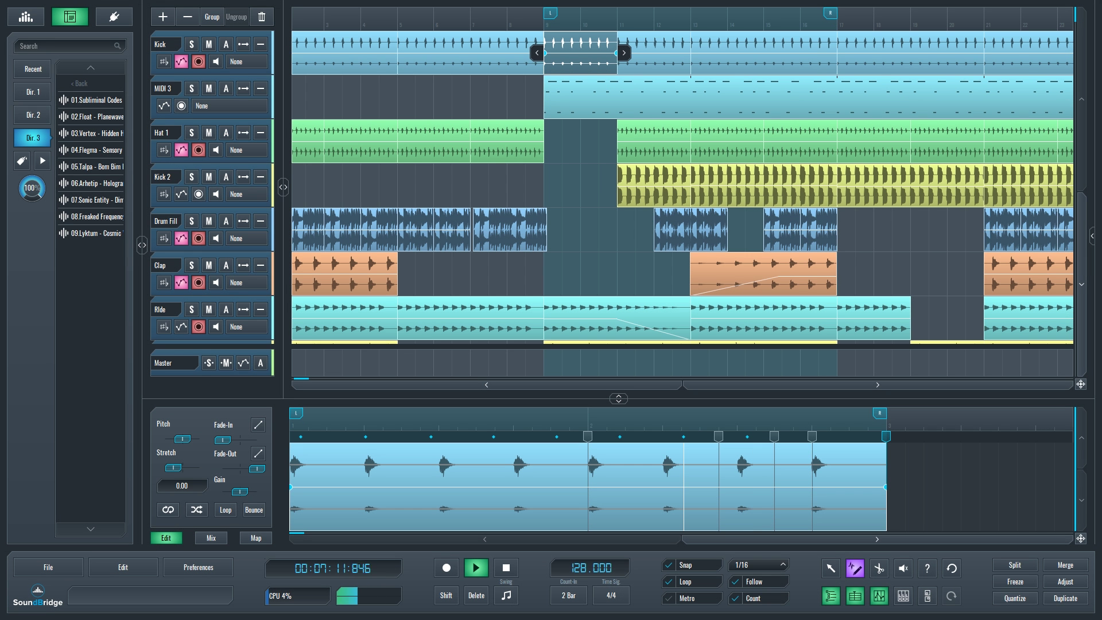
pyautogui.click(683, 482)
pyautogui.click(432, 482)
pyautogui.click(494, 482)
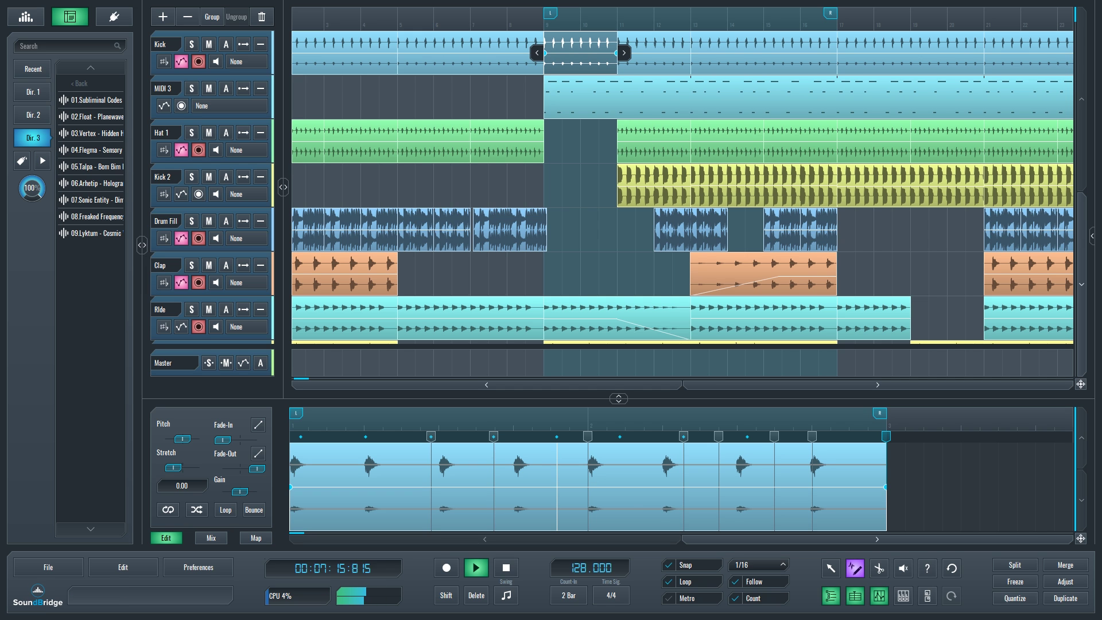
pyautogui.click(556, 482)
# - Switch the Cut tool to its transient mode and cut the Kick block at its second transient
pyautogui.click(879, 568)
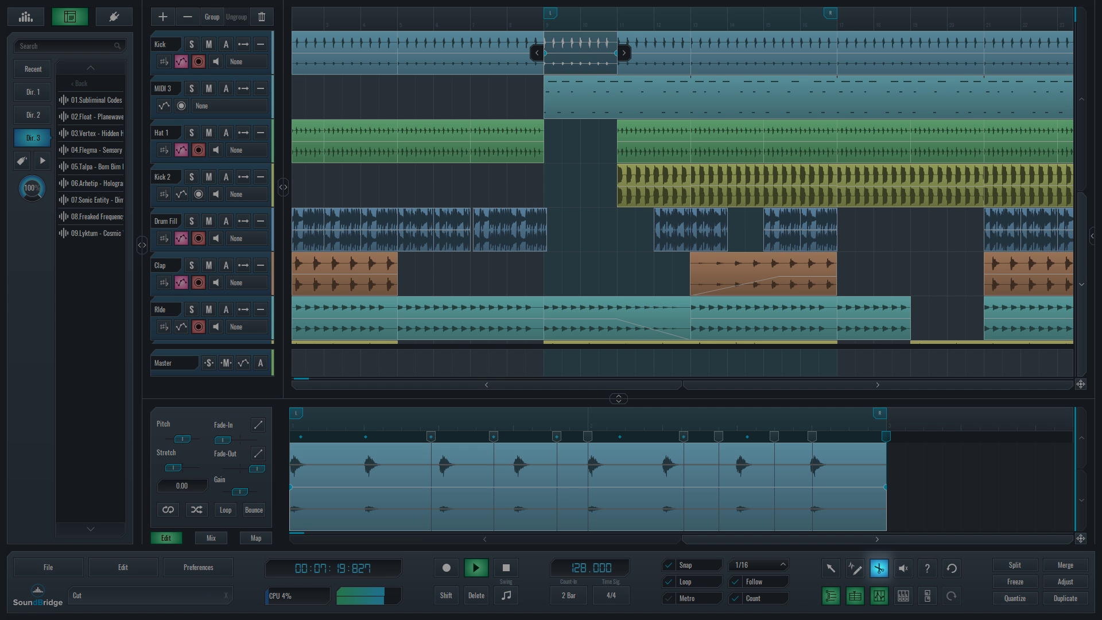
pyautogui.click(879, 569)
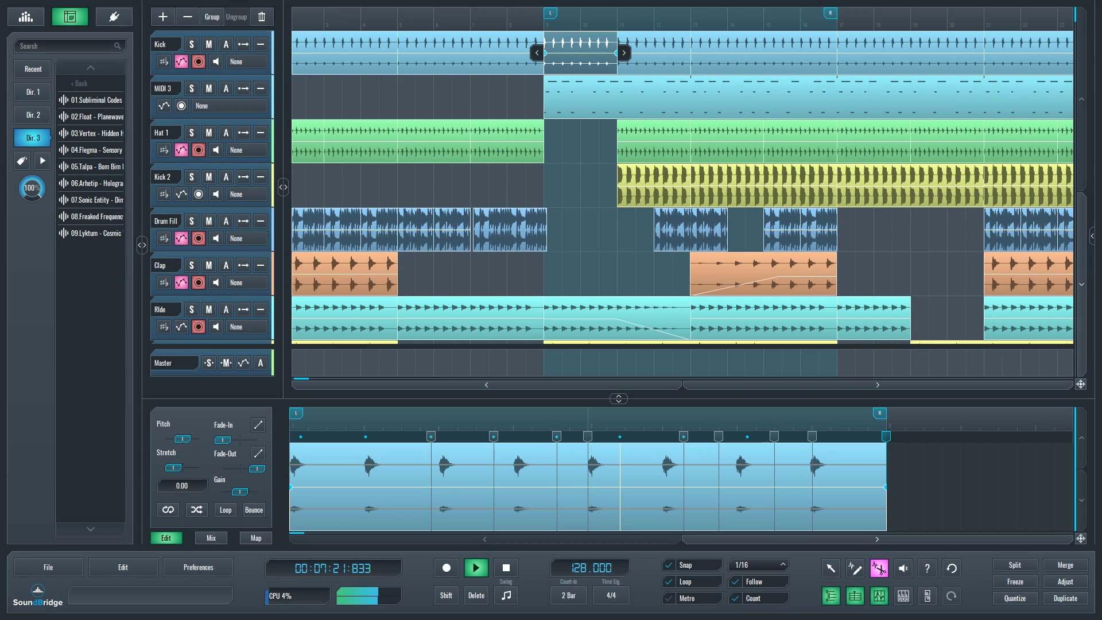
pyautogui.click(904, 568)
pyautogui.click(366, 488)
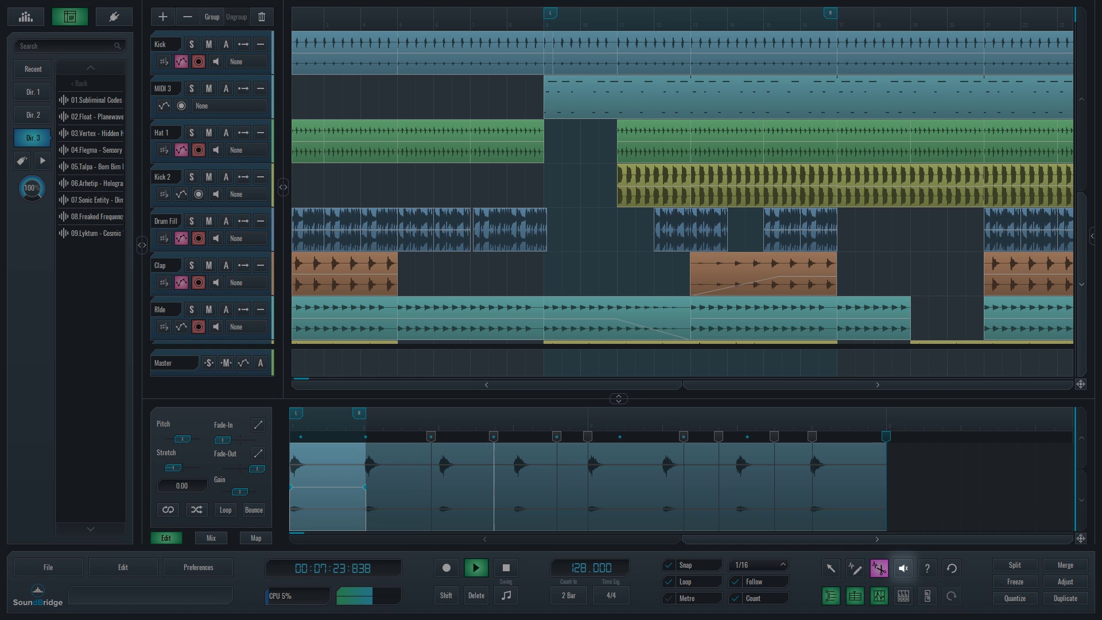
# - Use the Mute tool to mute the Clap block at the end of the sequencer's loop region
pyautogui.click(903, 569)
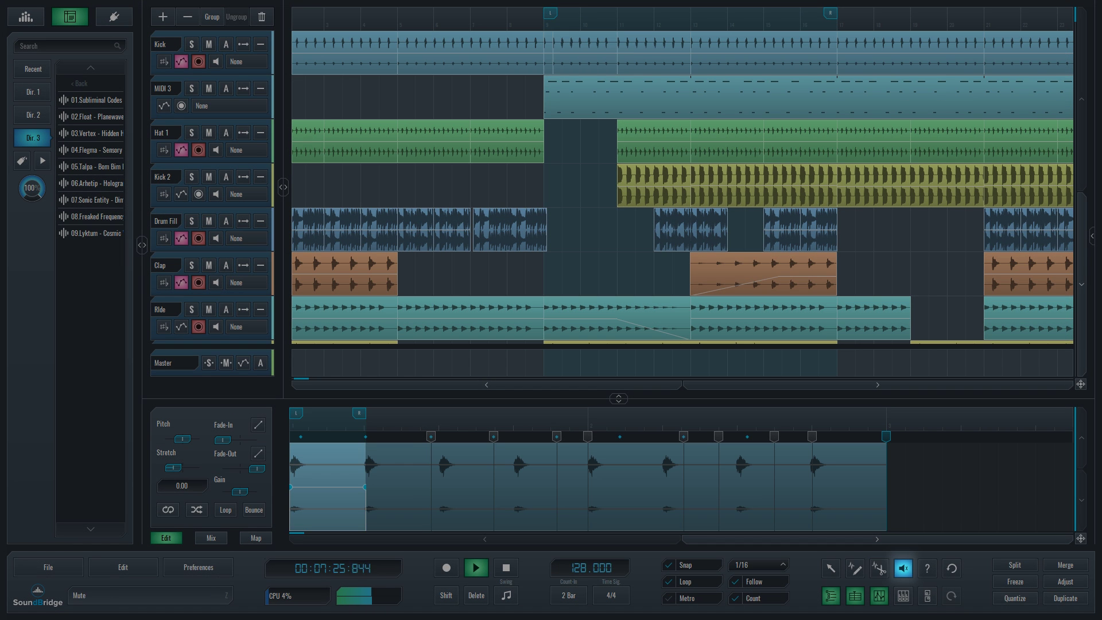
pyautogui.click(763, 274)
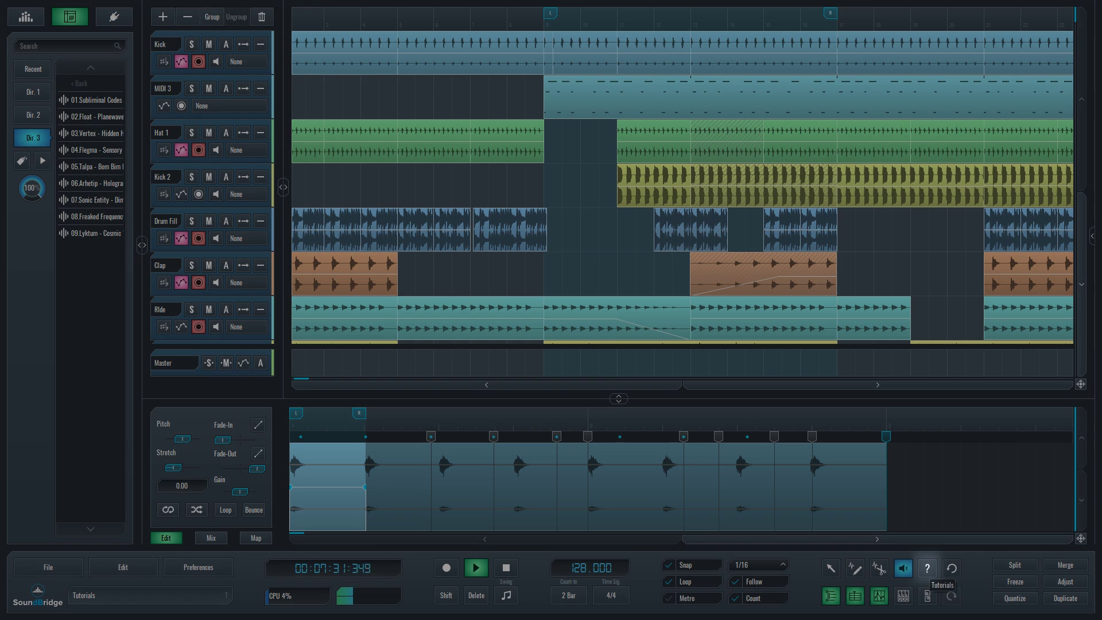
# - Look through the built-in Transport Bar tutorials, from Edit Menu (Part 1) to Freeze Tool: In Place, and close them
pyautogui.click(927, 568)
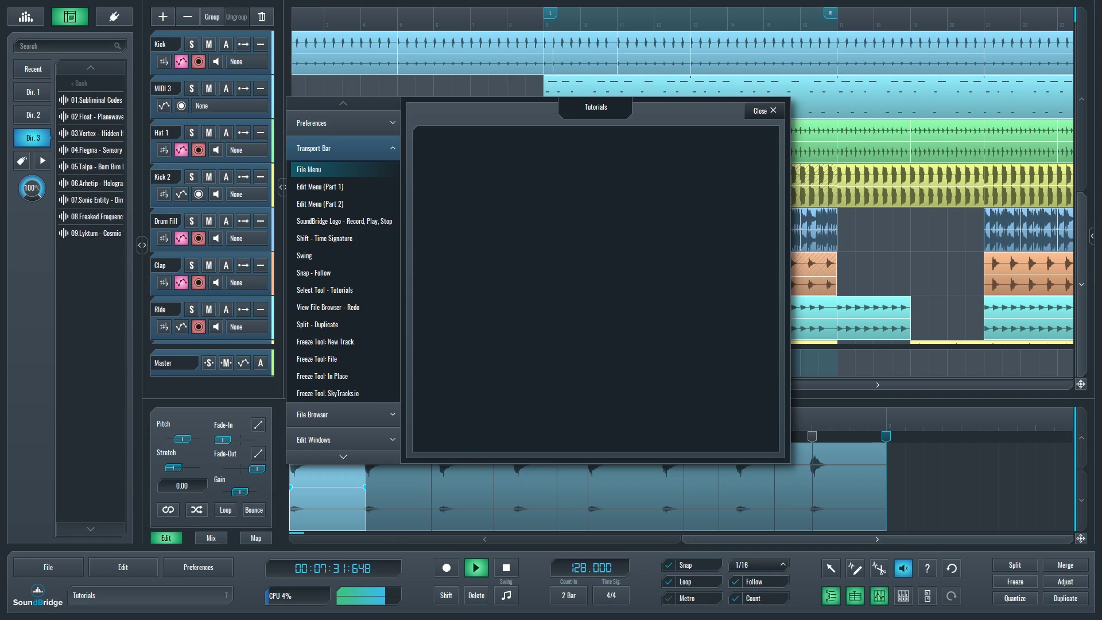
pyautogui.click(320, 186)
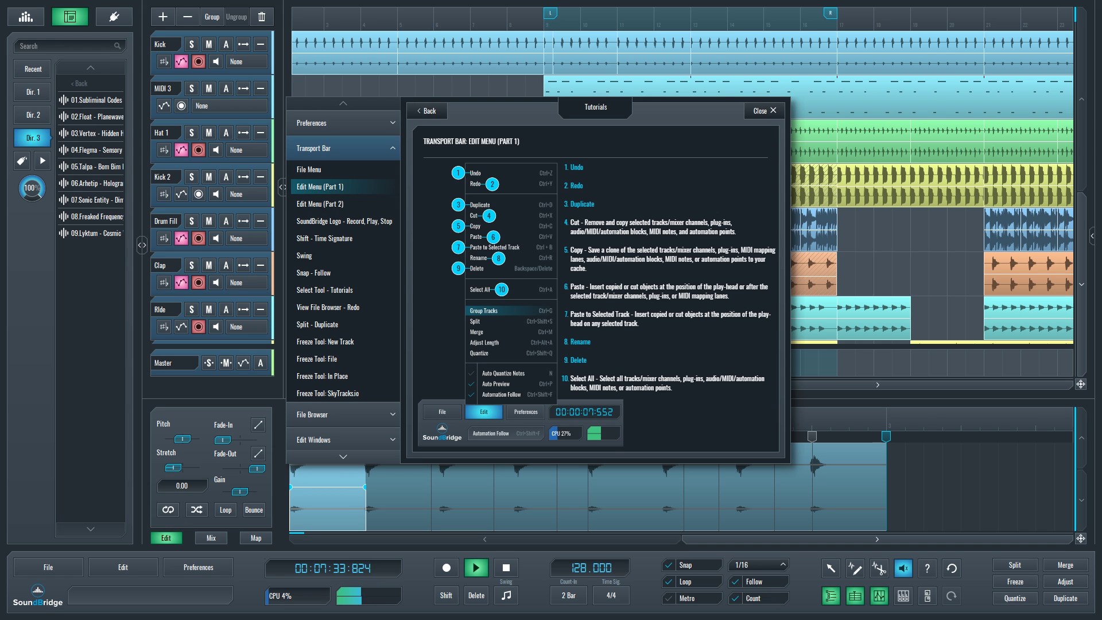
pyautogui.click(320, 204)
pyautogui.click(324, 239)
pyautogui.click(304, 255)
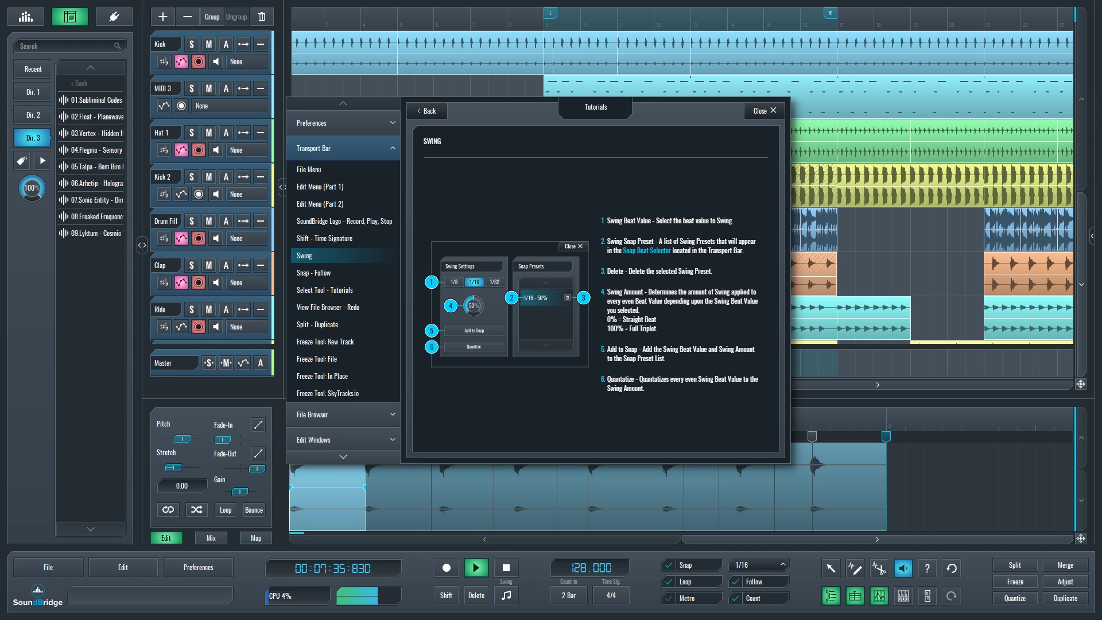
pyautogui.click(314, 272)
pyautogui.click(325, 290)
pyautogui.click(322, 376)
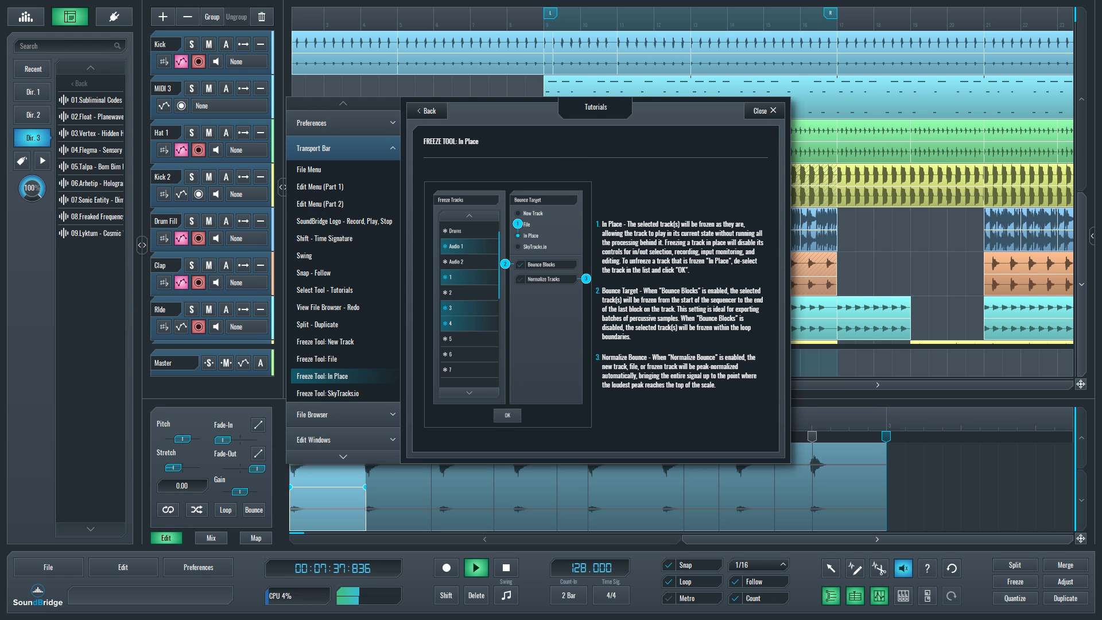
pyautogui.click(764, 110)
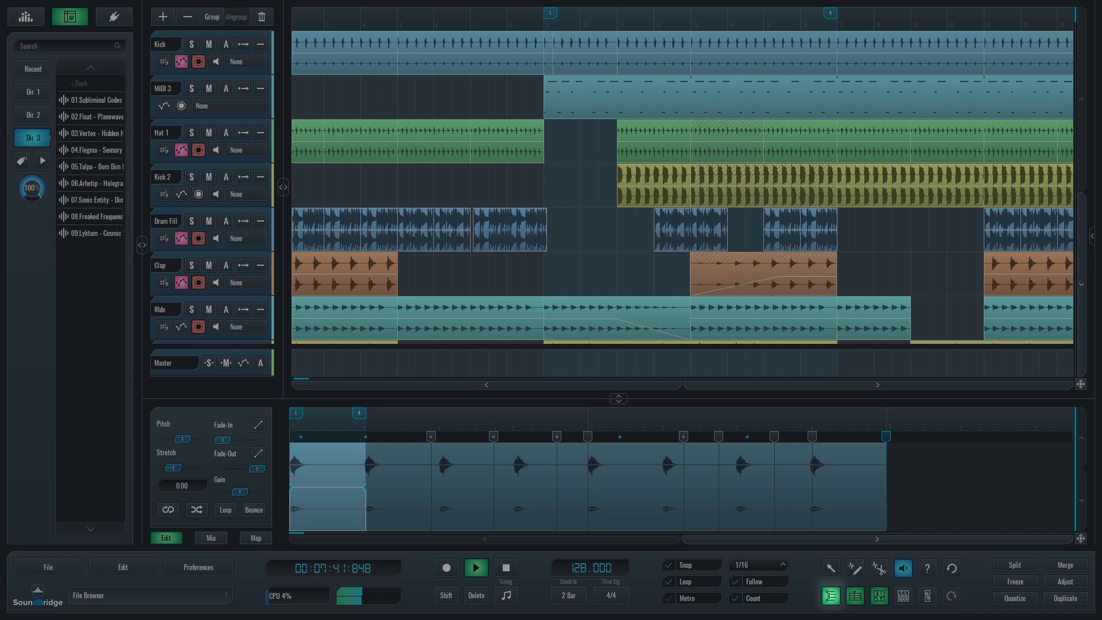
# - Hide and restore the file browser, and do the same with the edit window
pyautogui.click(832, 597)
pyautogui.click(832, 597)
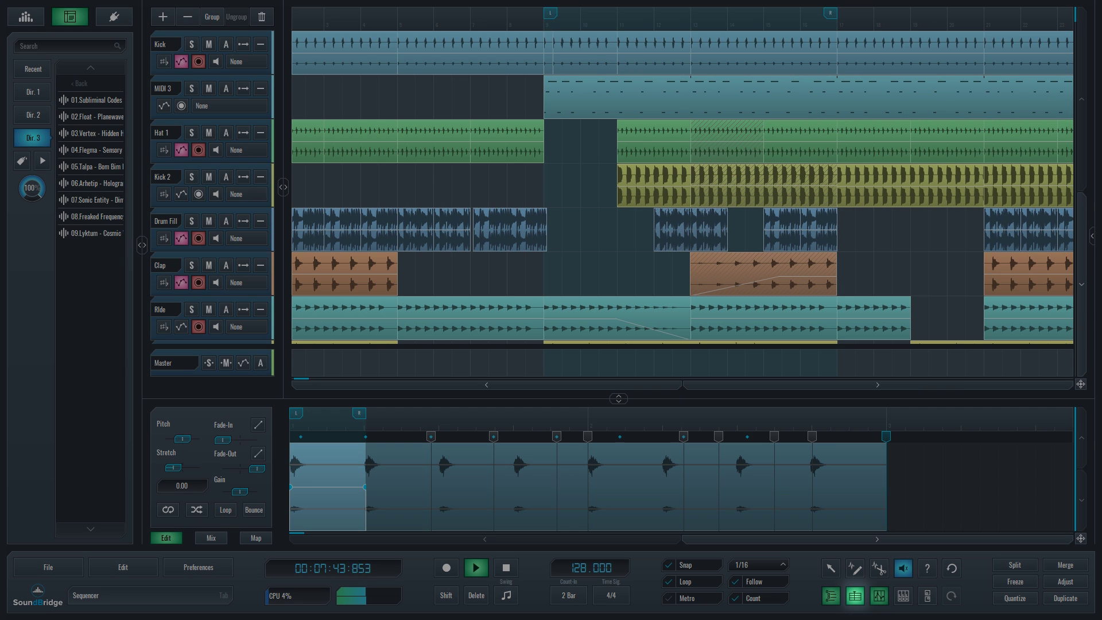
pyautogui.click(879, 596)
pyautogui.click(879, 596)
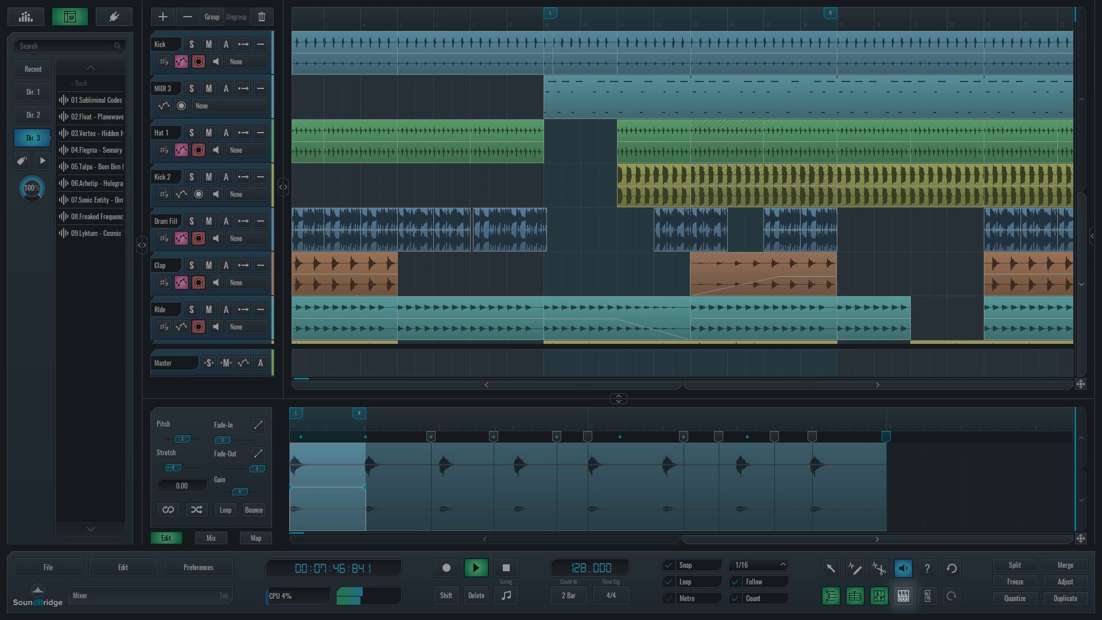
# - Show the mixer and the insert rack, and return to the sequencer with the insert rack hidden
pyautogui.click(903, 596)
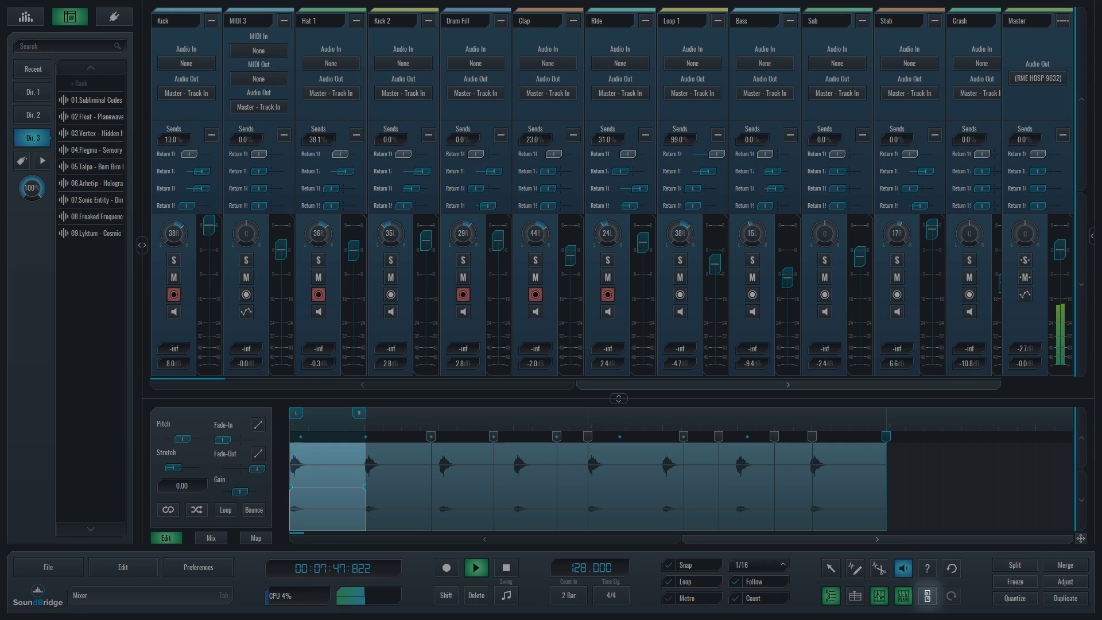
pyautogui.click(927, 596)
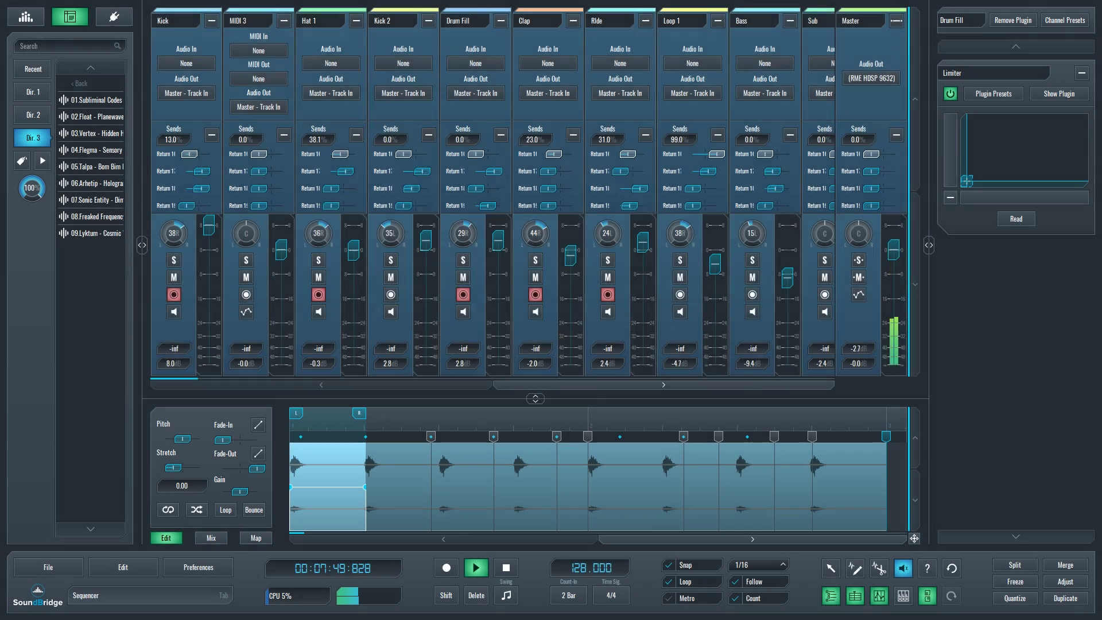
pyautogui.click(831, 596)
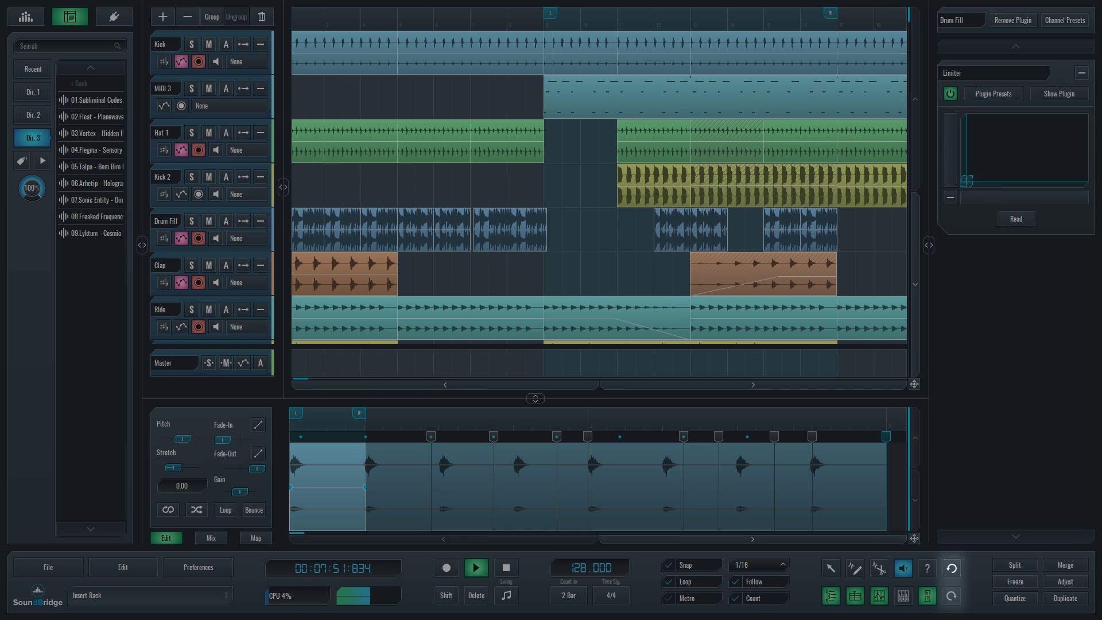
pyautogui.click(927, 596)
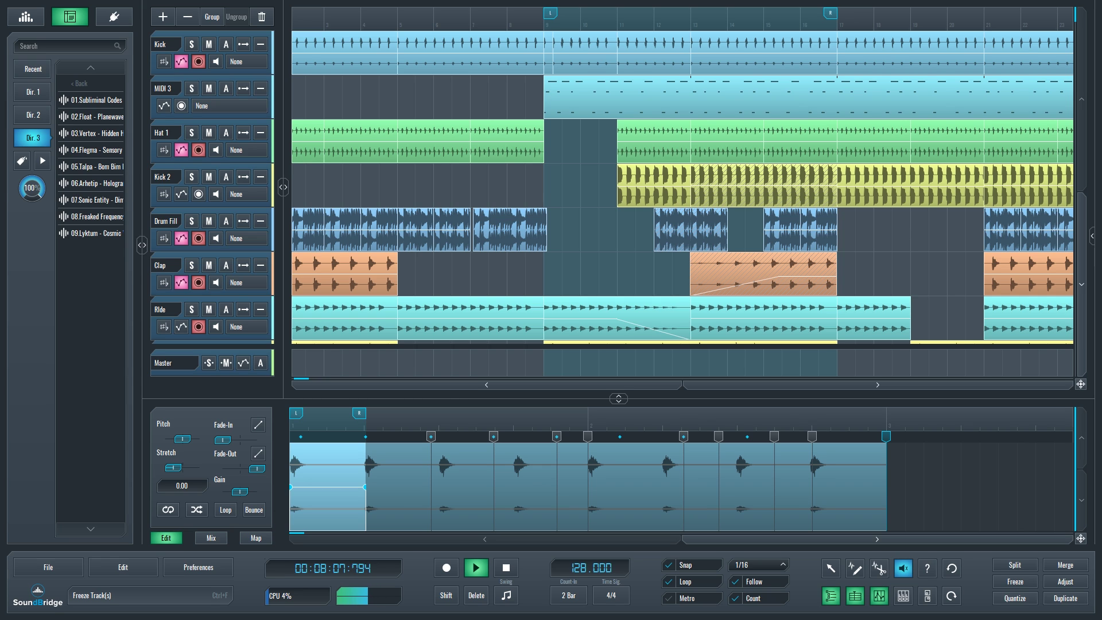
# - Open the Freeze Tracks settings and select the Kick, Hat 1, Kick 2, Drum Fill and Clap tracks for freezing
pyautogui.hotkey('ctrl', 'f')
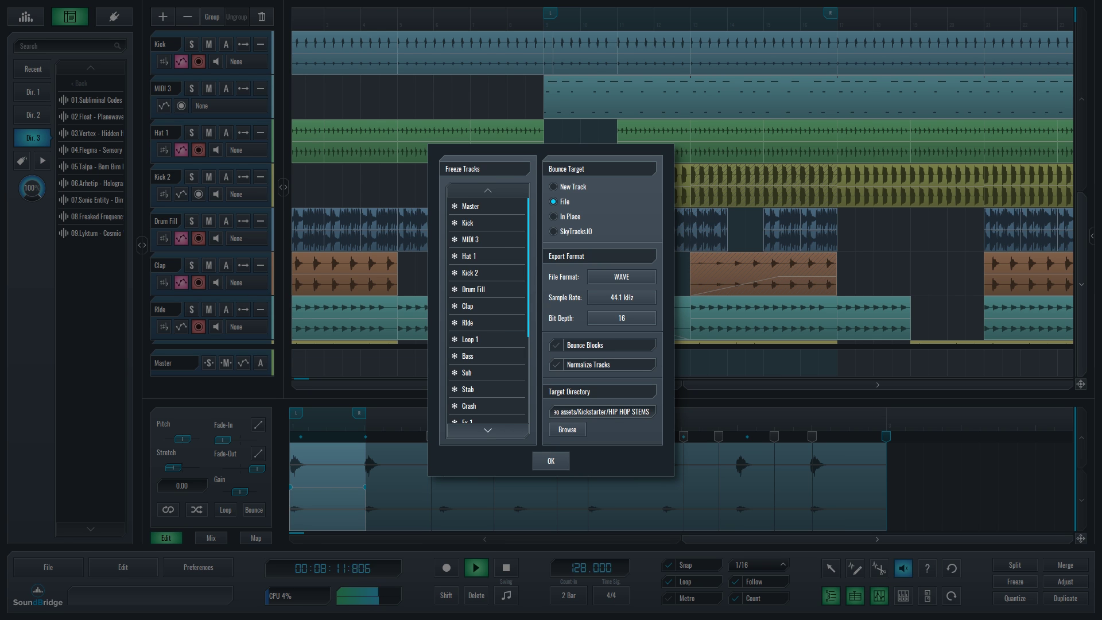
pyautogui.click(486, 222)
pyautogui.click(486, 256)
pyautogui.click(485, 272)
pyautogui.click(486, 290)
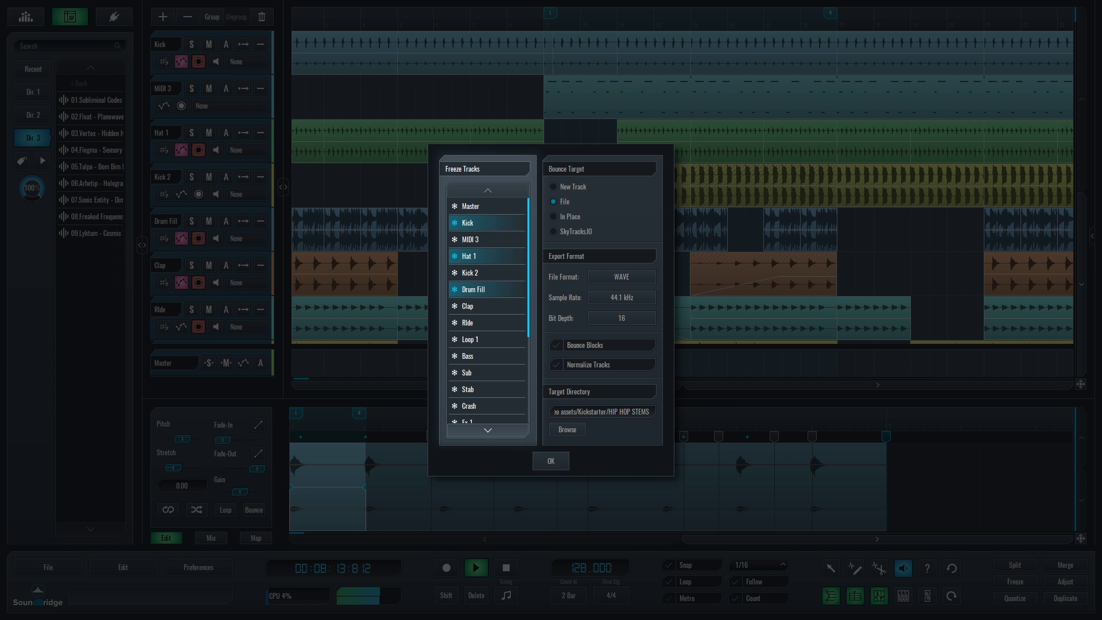
pyautogui.click(486, 306)
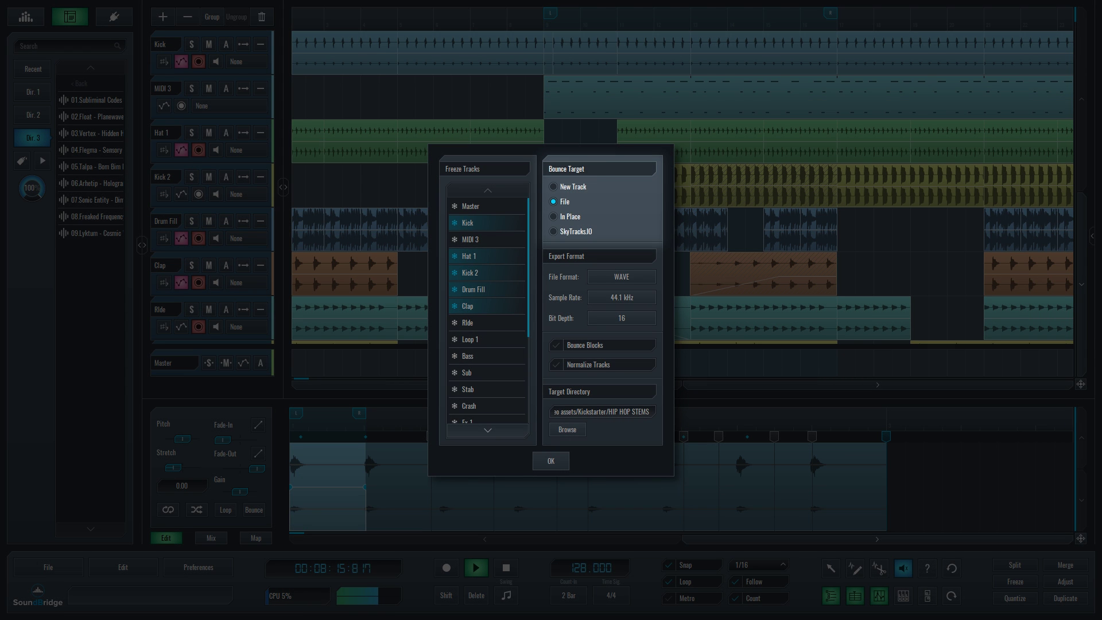
# - Enable Bounce Blocks and Normalize Tracks while switching the bounce target through New Track and File to In Place
pyautogui.click(554, 186)
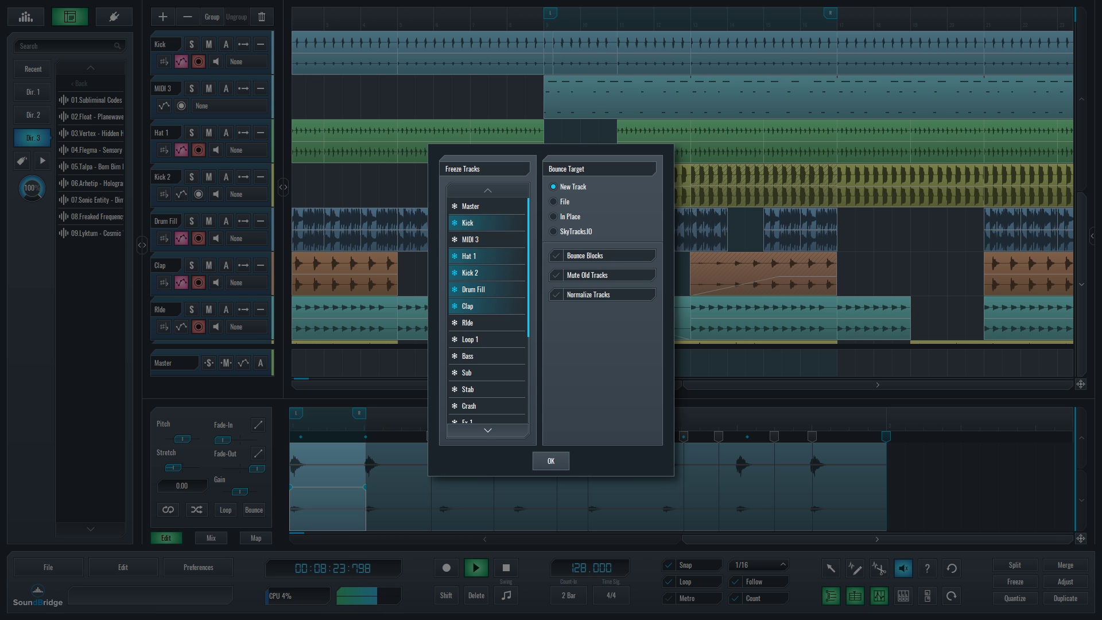
pyautogui.click(556, 256)
pyautogui.click(554, 201)
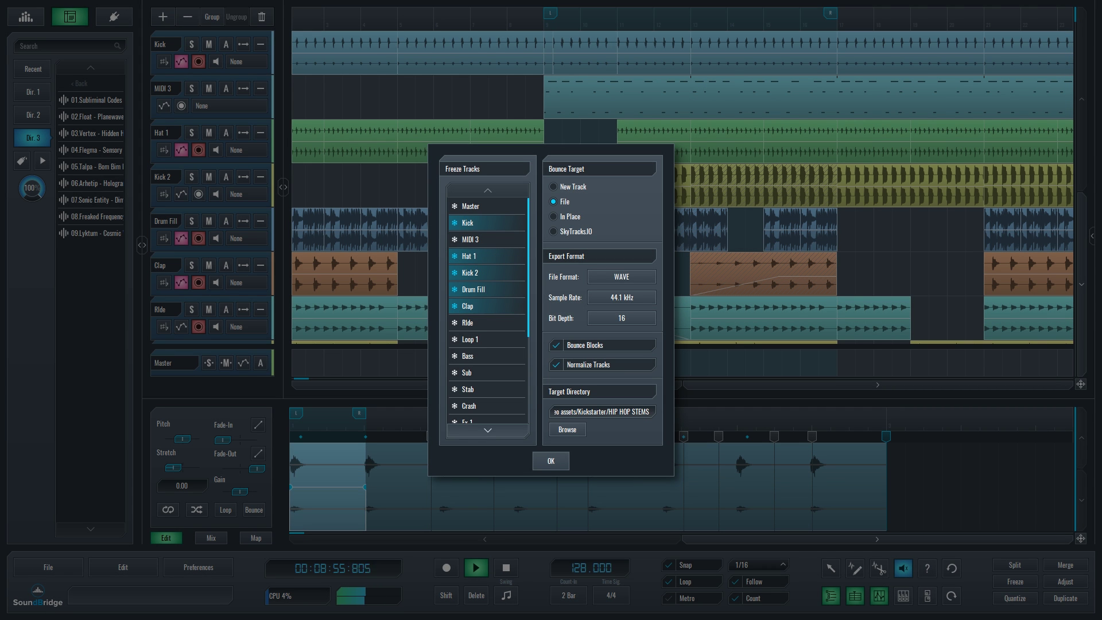
pyautogui.click(553, 217)
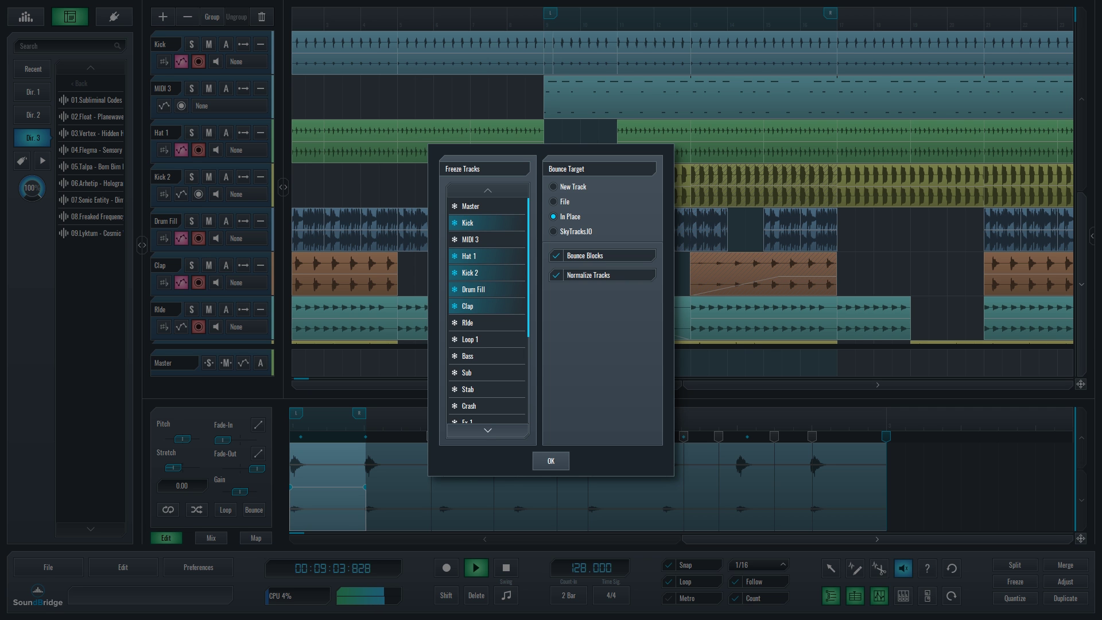
# - Deselect the Clap, Drum Fill, Kick 2, Hat 1 and Kick tracks and set the bounce target to SkyTracks.IO
pyautogui.click(468, 306)
pyautogui.click(473, 290)
pyautogui.click(470, 273)
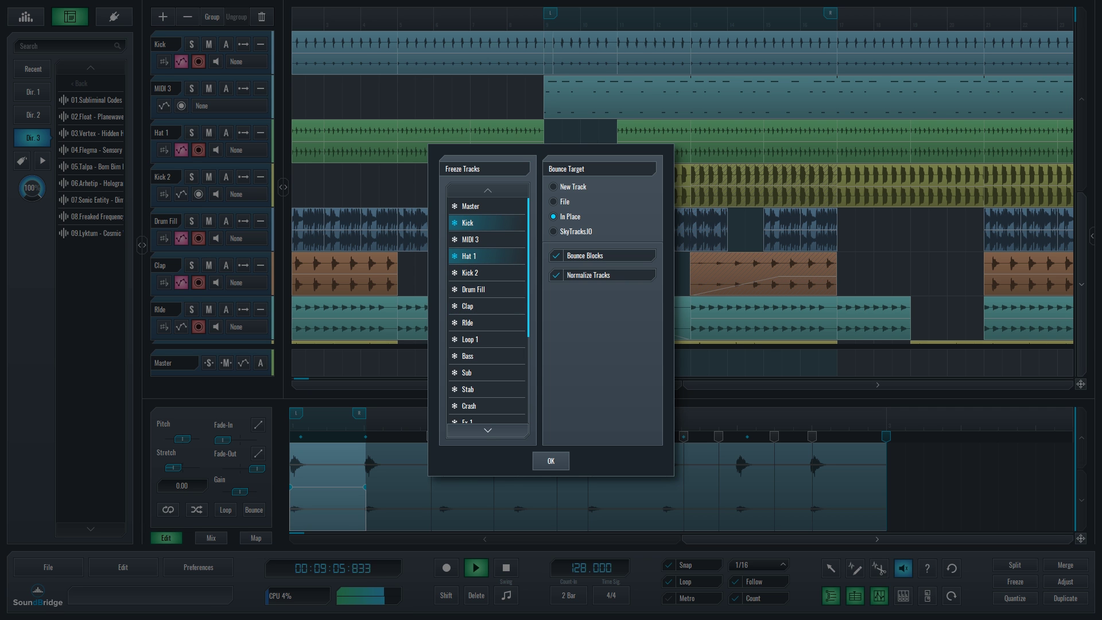
pyautogui.click(469, 256)
pyautogui.click(468, 223)
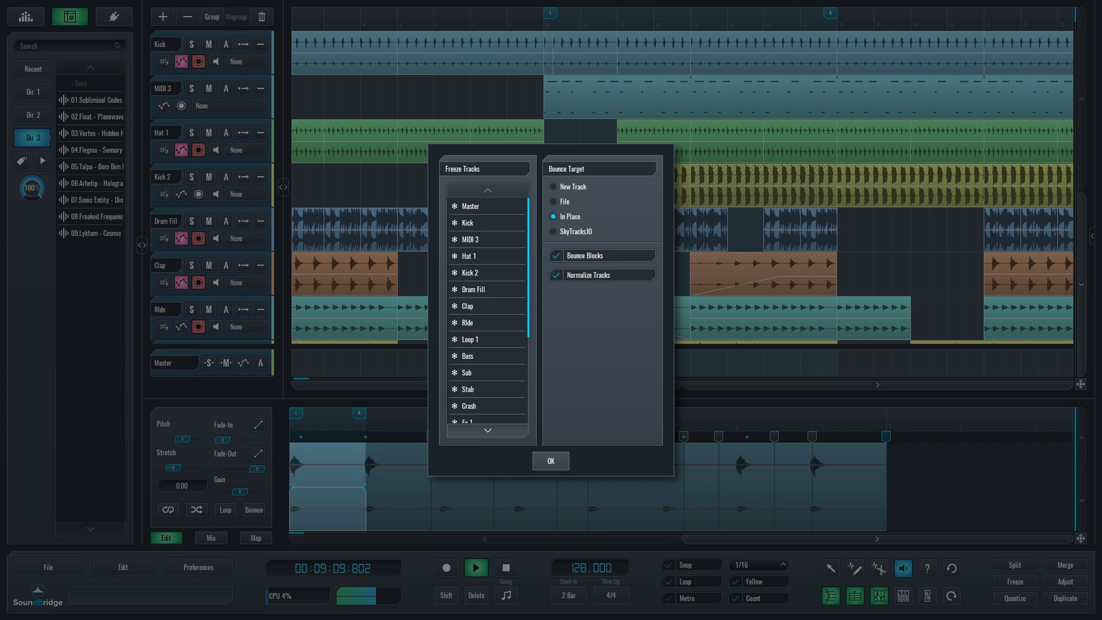
pyautogui.click(553, 232)
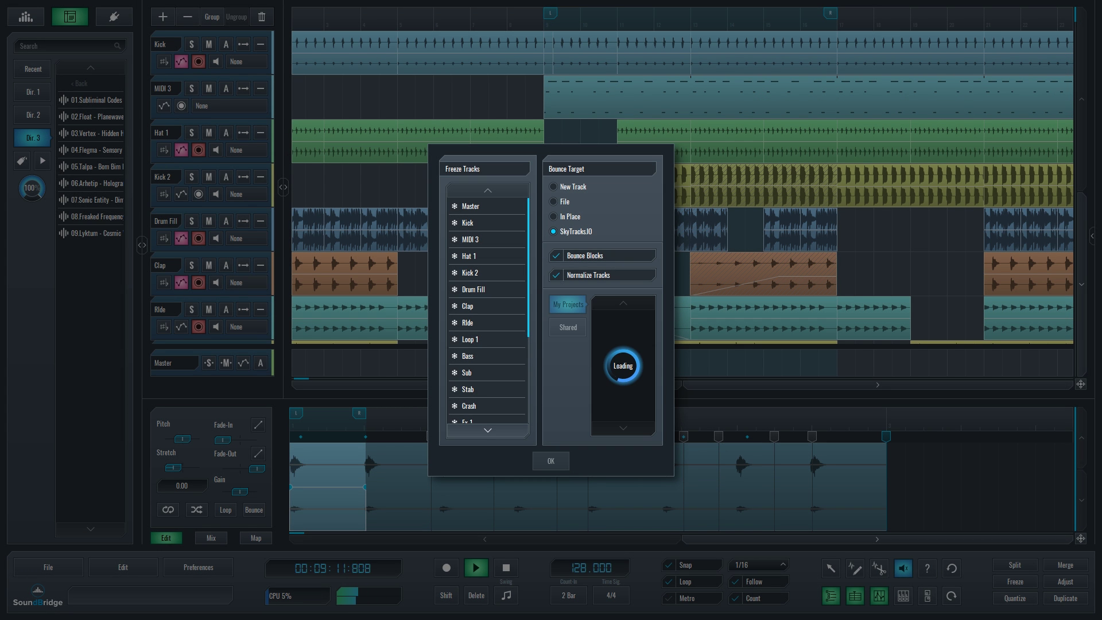